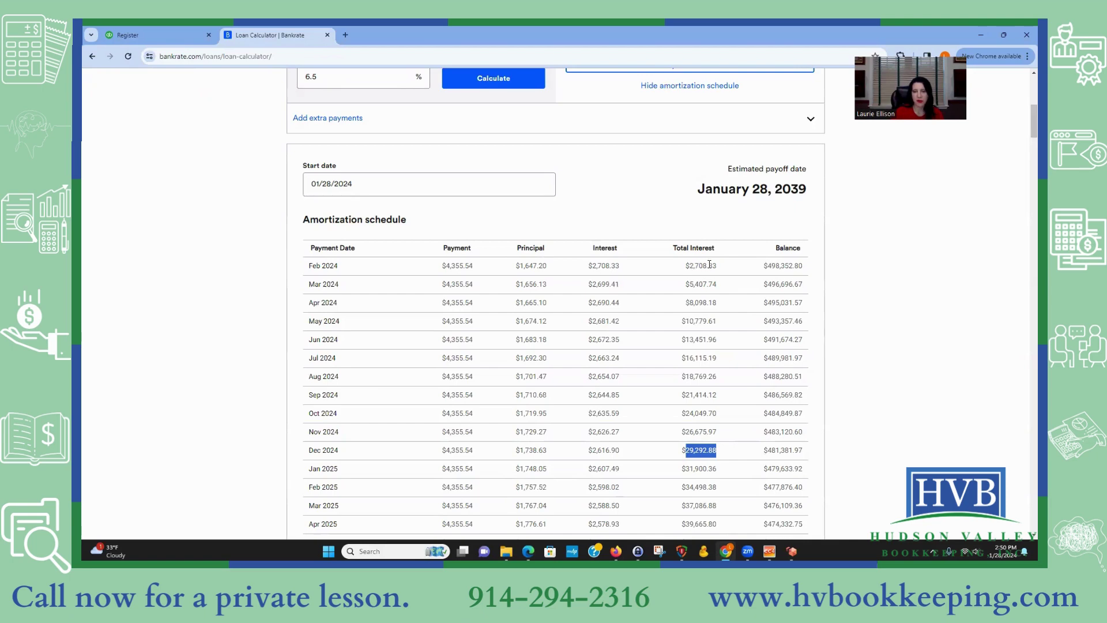
# Step: Switch from the Bankrate schedule to the QuickBooks Chase Mortgage liability register tab
pyautogui.click(150, 39)
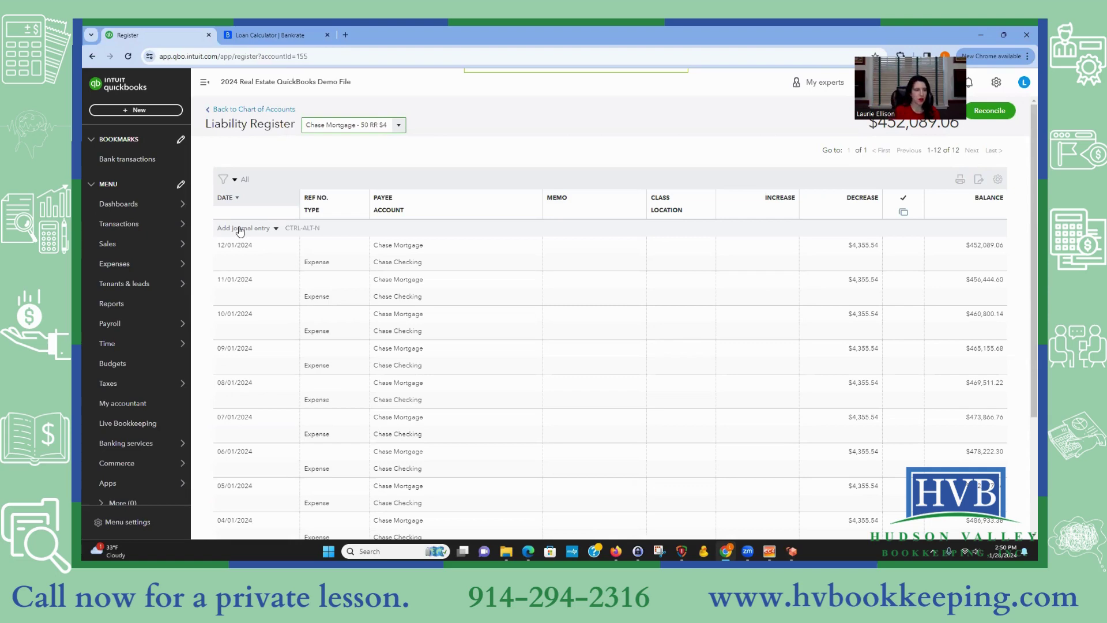
# Step: Start a new February journal entry in the register with memo 'Feb 24 Interest'
pyautogui.click(241, 230)
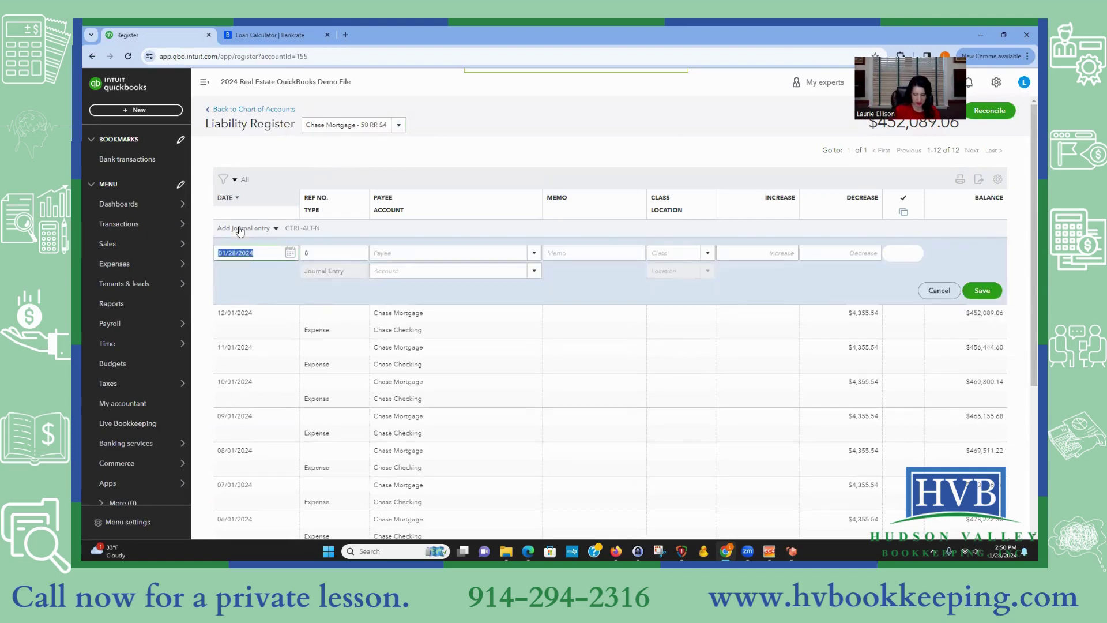
pyautogui.write('2/')
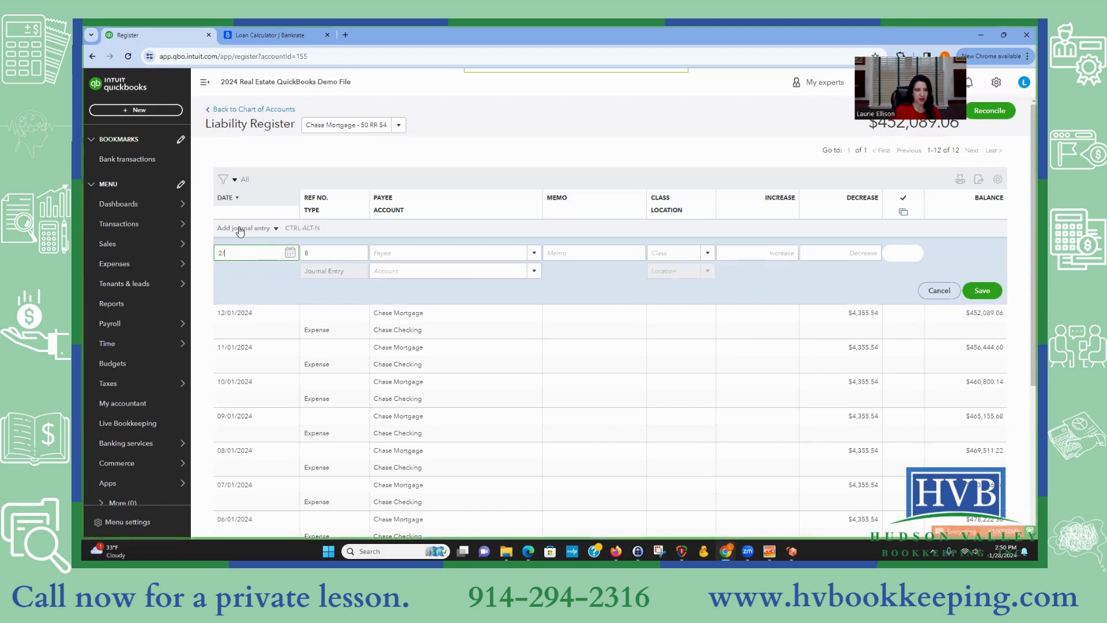
pyautogui.write('12/')
pyautogui.write('24')
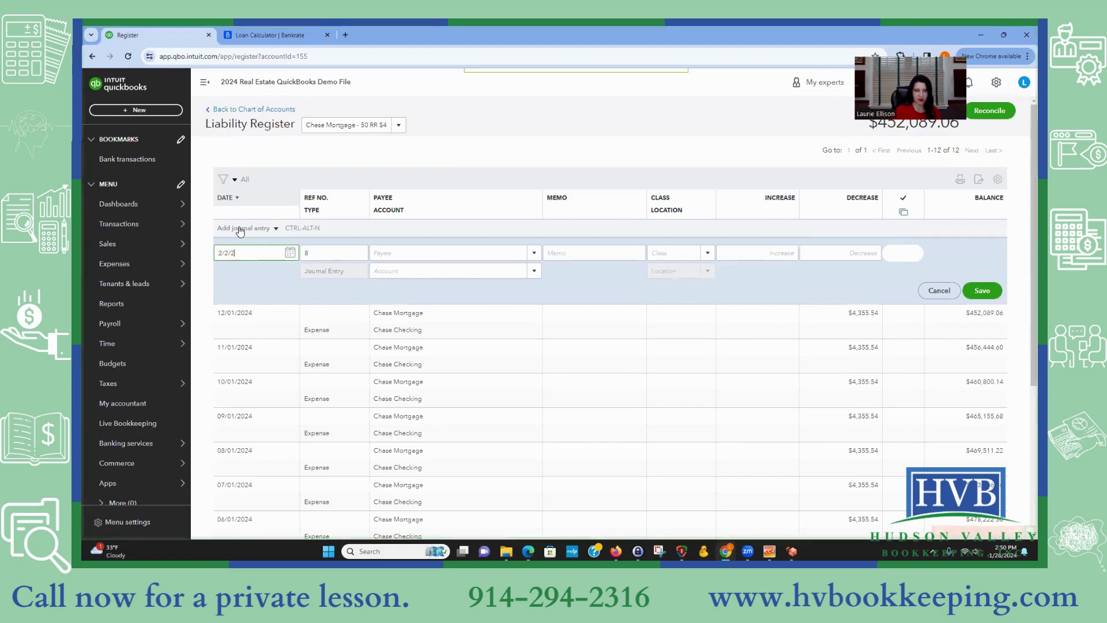
pyautogui.press('Tab')
pyautogui.press('Tab')
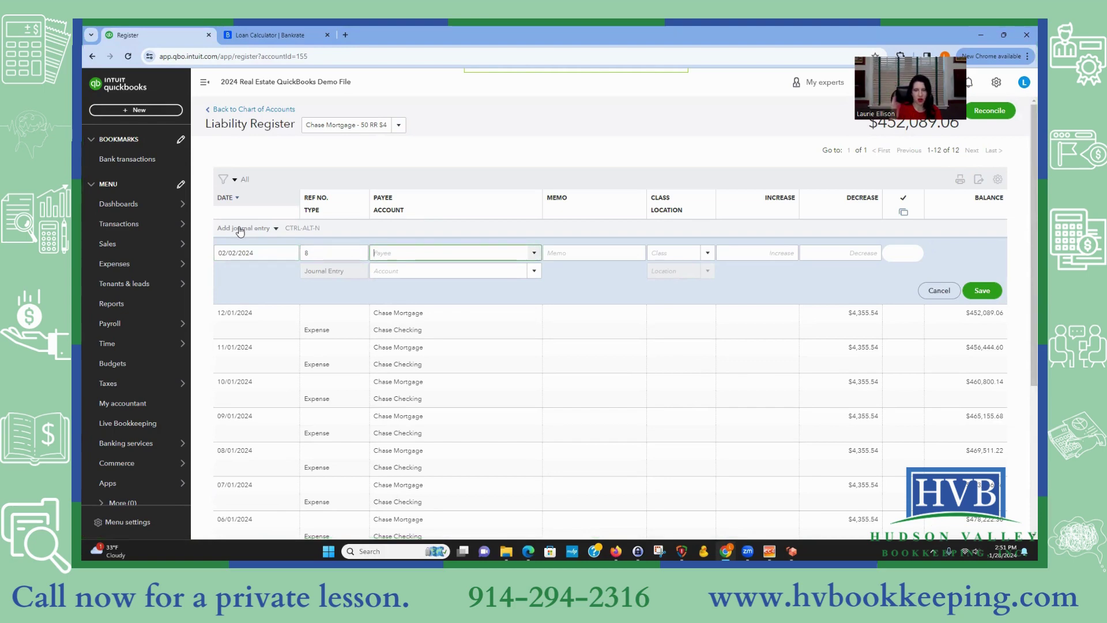
pyautogui.press('Tab')
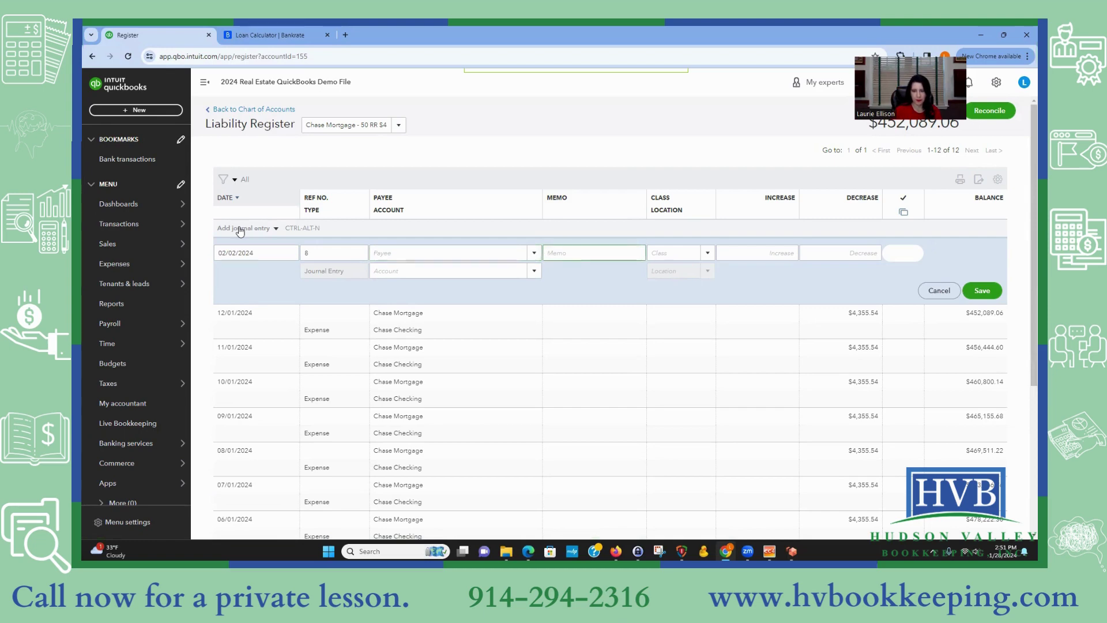
pyautogui.write('Feb 24 Interest')
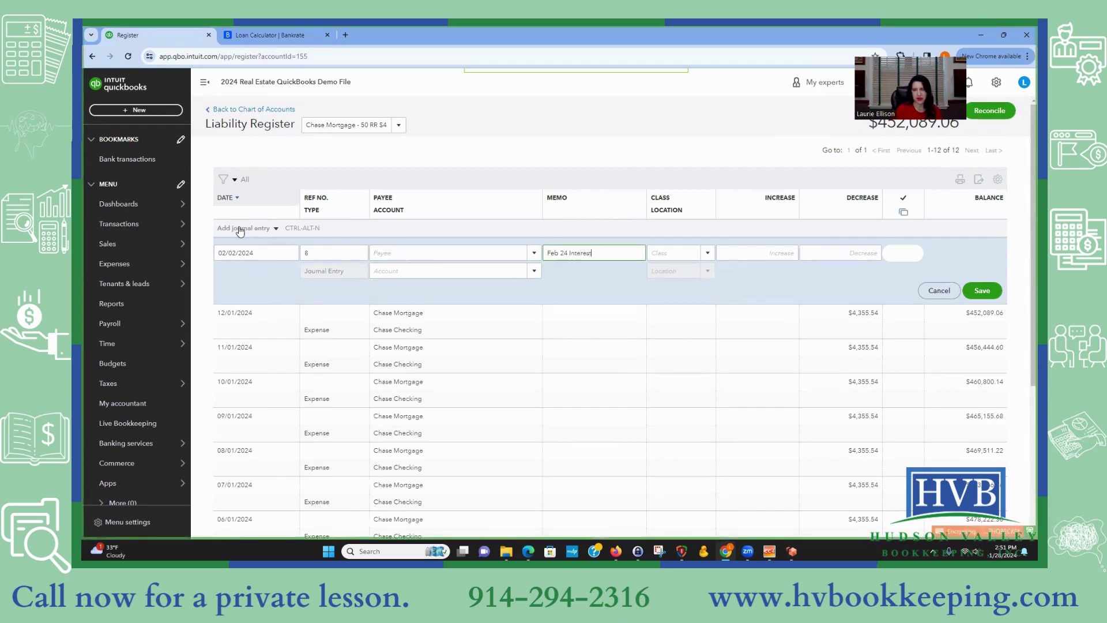
pyautogui.press('Tab')
pyautogui.press('Tab')
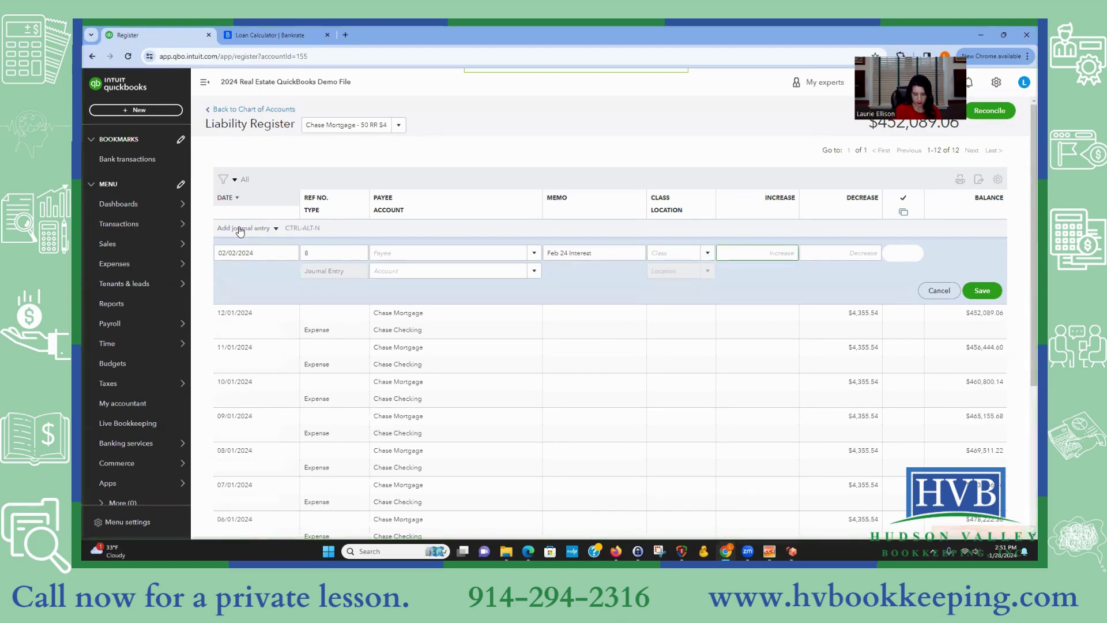
# Step: Copy Bankrate's February 2024 interest of 2,708.33 and paste it as the entry's increase
pyautogui.click(292, 34)
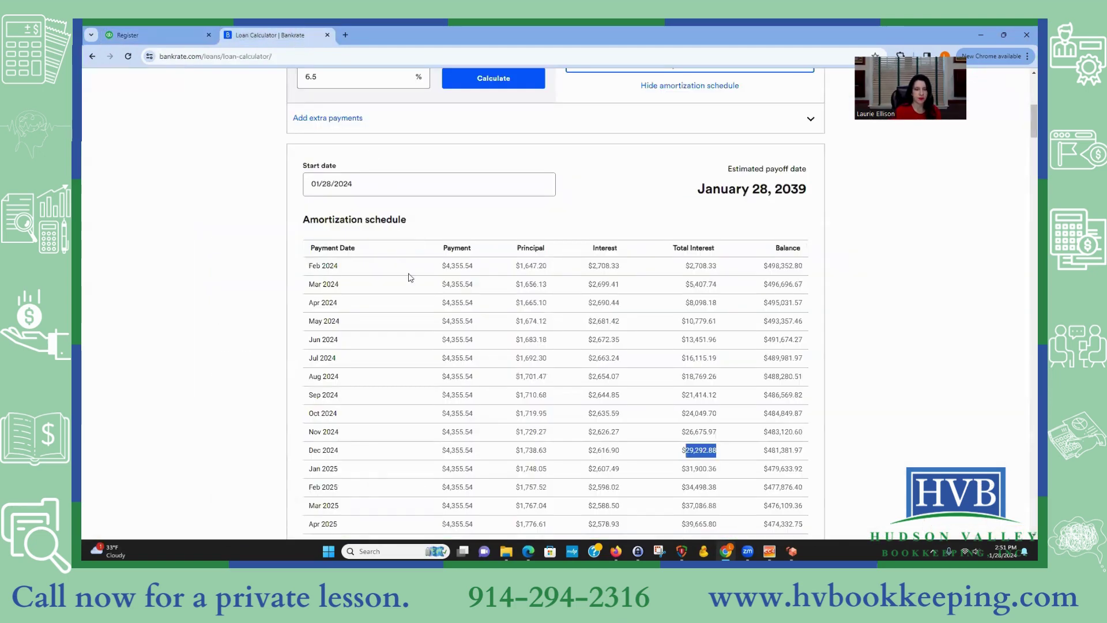
pyautogui.moveTo(621, 267); pyautogui.dragTo(591, 267)
pyautogui.rightClick(611, 270)
pyautogui.click(635, 281)
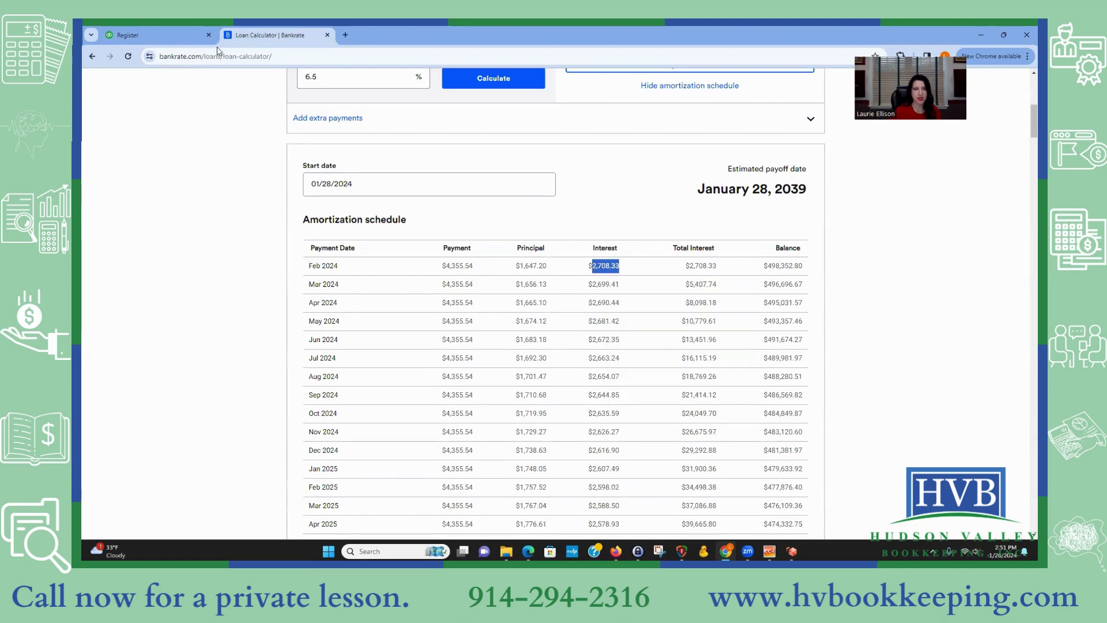
pyautogui.click(133, 34)
pyautogui.hotkey('ctrl', 'v')
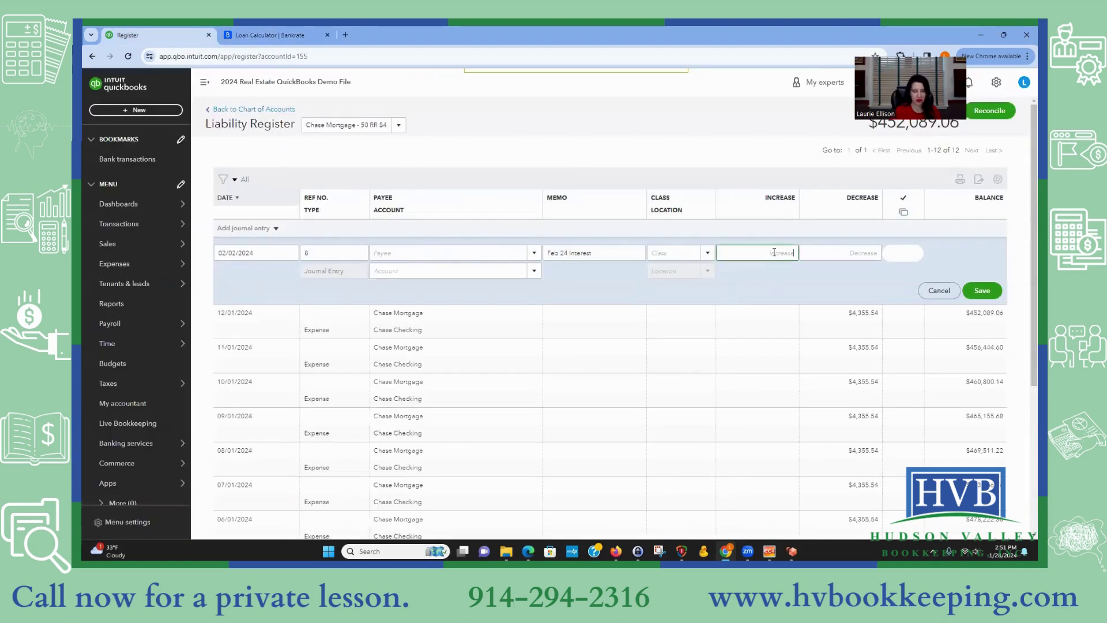
# Step: Code the February entry to the Interest paid:Mortgage interest account
pyautogui.click(477, 269)
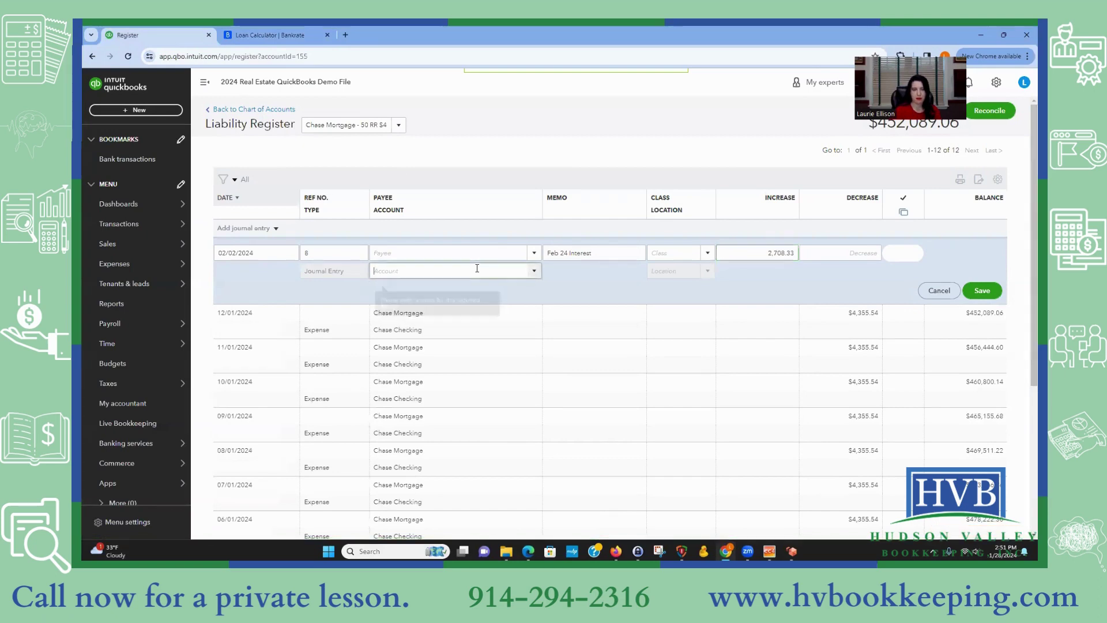
pyautogui.write('Interest paid')
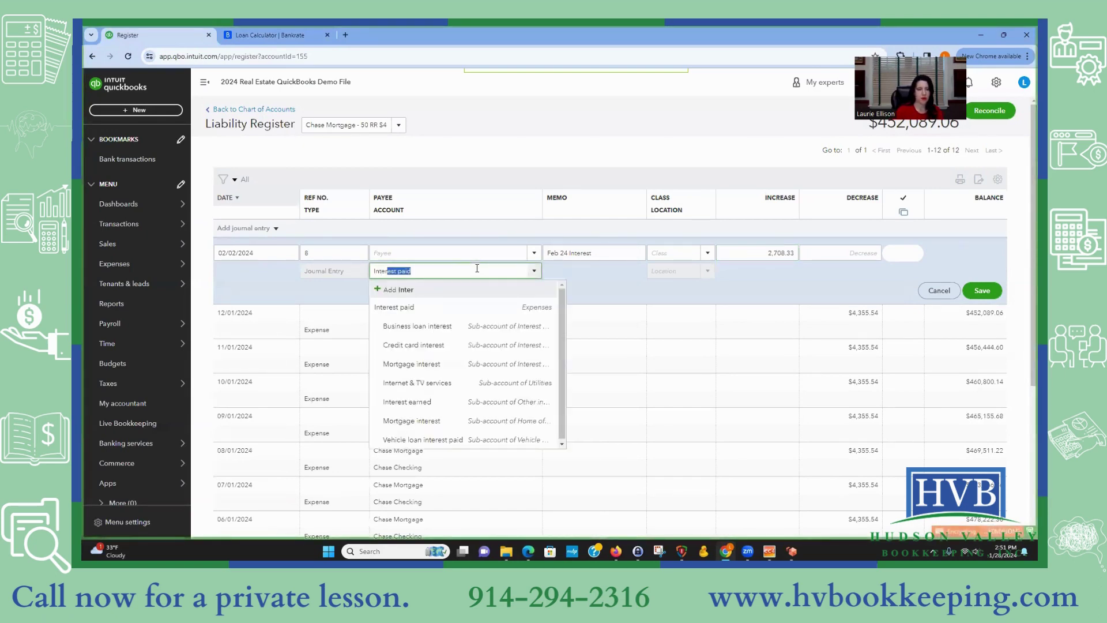
pyautogui.click(455, 365)
pyautogui.click(535, 273)
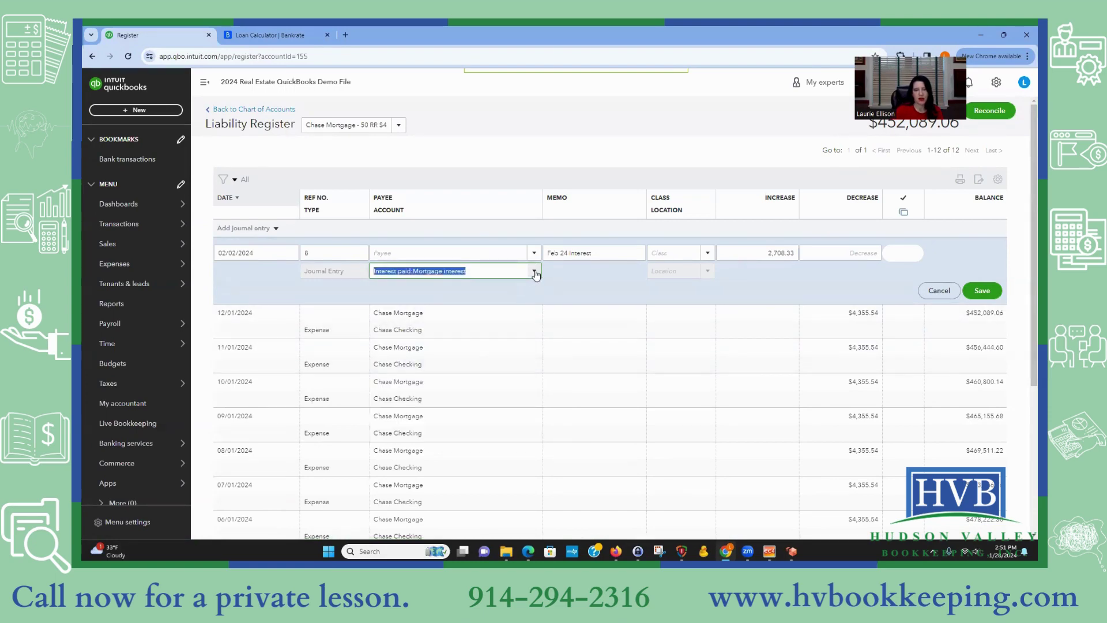
pyautogui.click(612, 271)
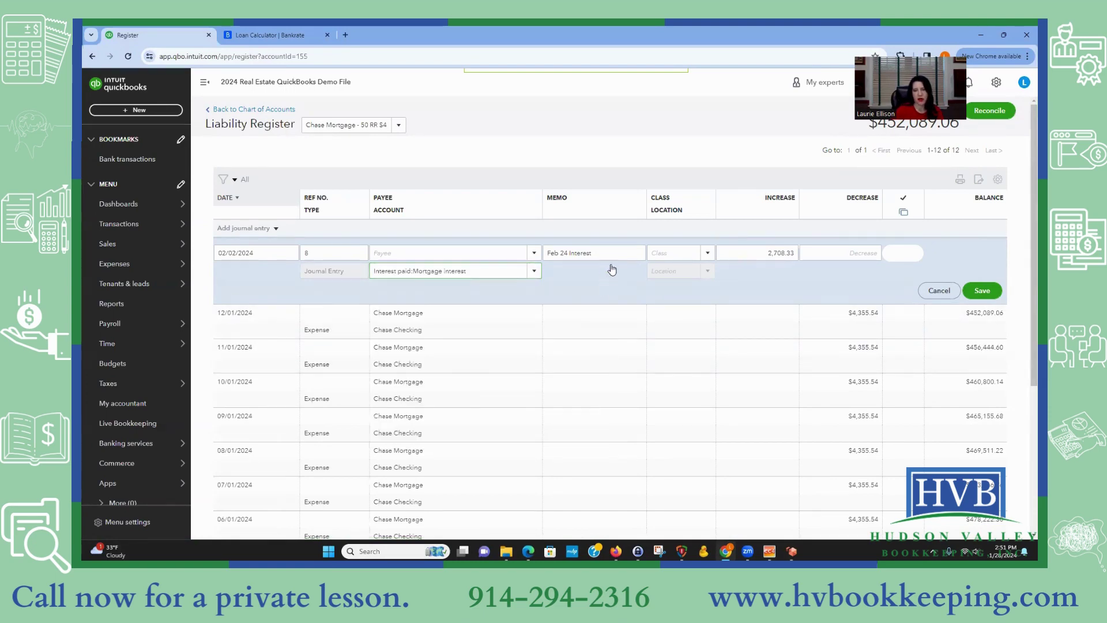
pyautogui.click(708, 255)
pyautogui.click(669, 271)
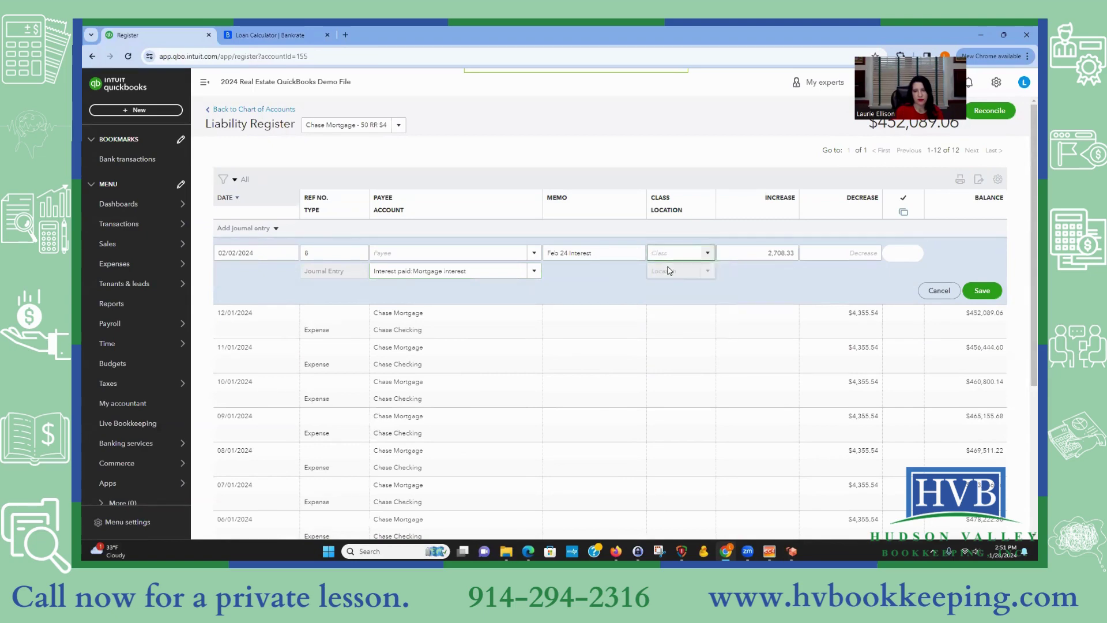
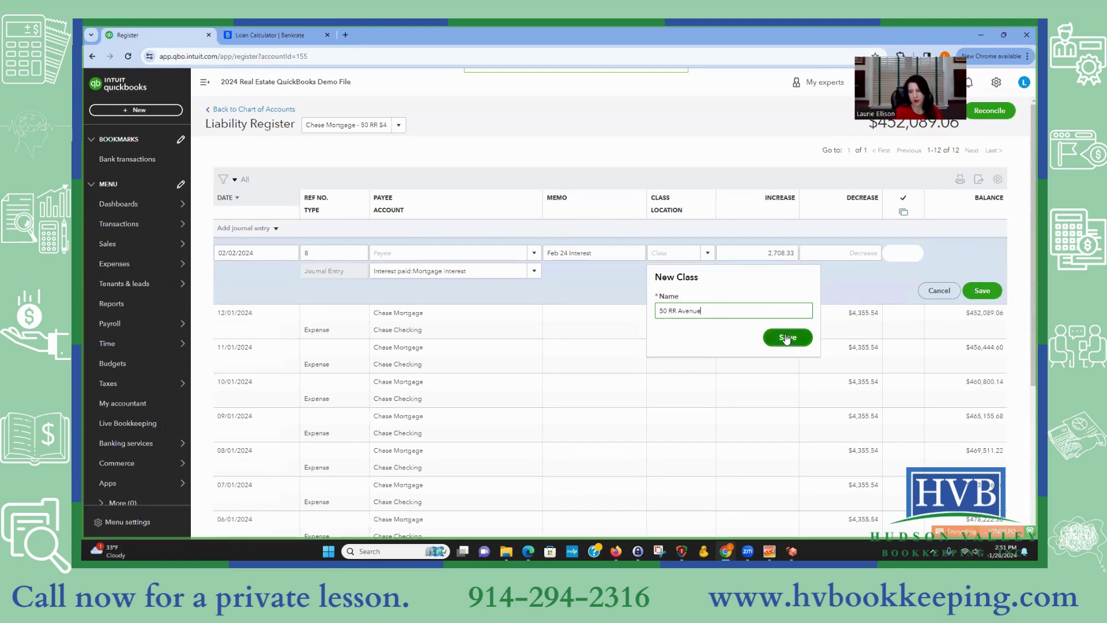
pyautogui.click(788, 337)
# Step: Save the February entry and start a March entry with memo 'March 24 Interest'
pyautogui.click(983, 290)
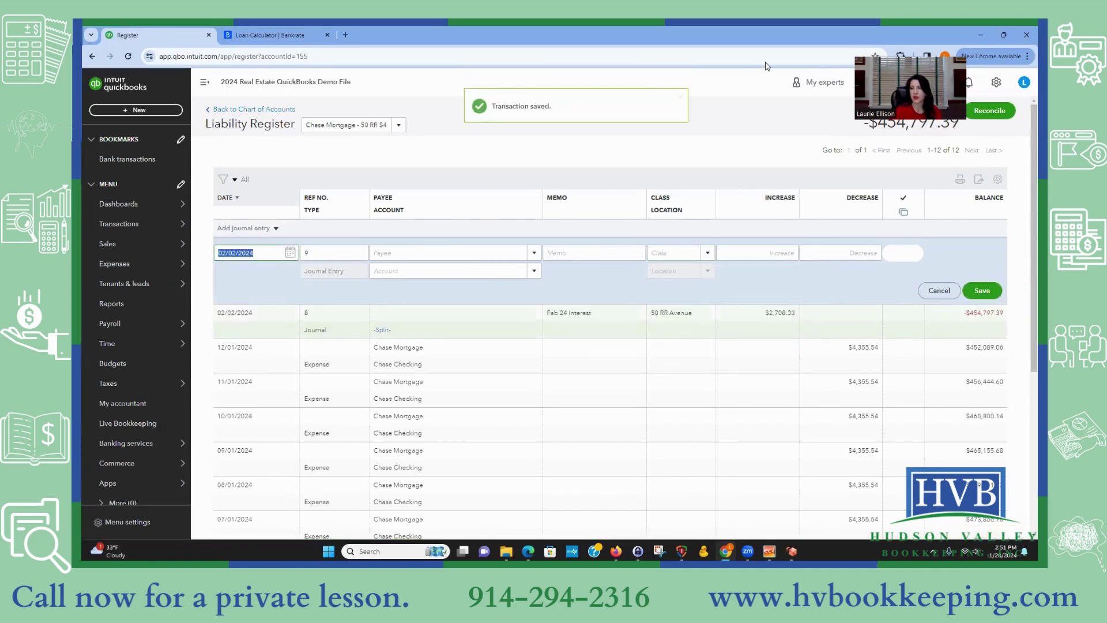
pyautogui.write('3/1')
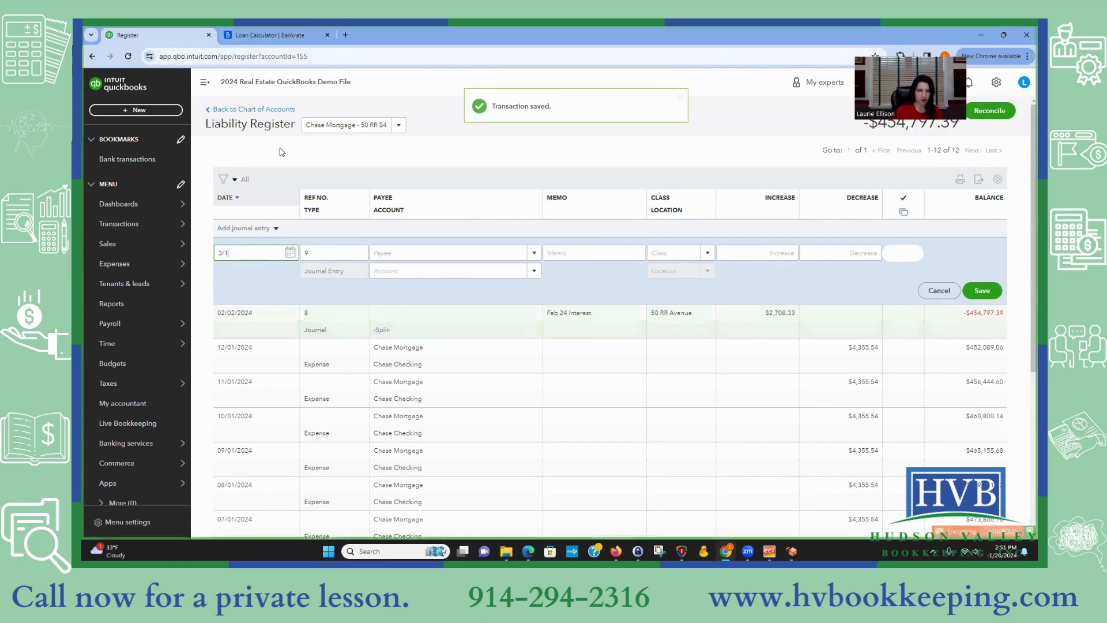
pyautogui.write('2')
pyautogui.press('Tab')
pyautogui.press('Tab')
pyautogui.write('March 2')
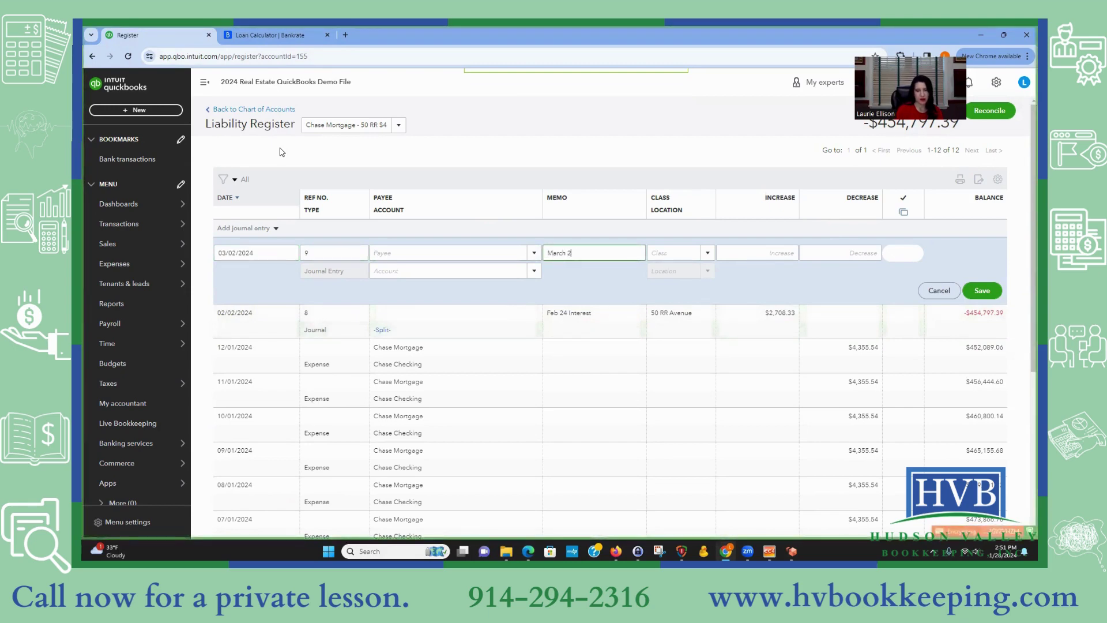
pyautogui.write('4 Interest')
pyautogui.press('Tab')
pyautogui.press('Tab')
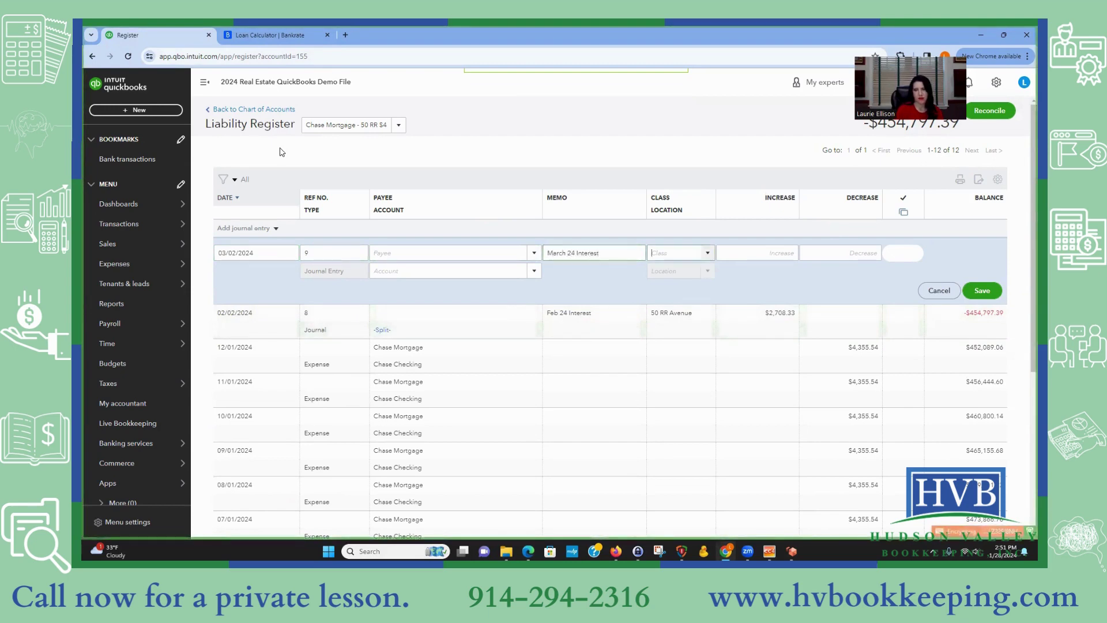
# Step: Copy Bankrate's March 2024 interest of 2,699.41 and paste it as the increase
pyautogui.click(268, 35)
pyautogui.moveTo(592, 284); pyautogui.dragTo(619, 284)
pyautogui.rightClick(612, 283)
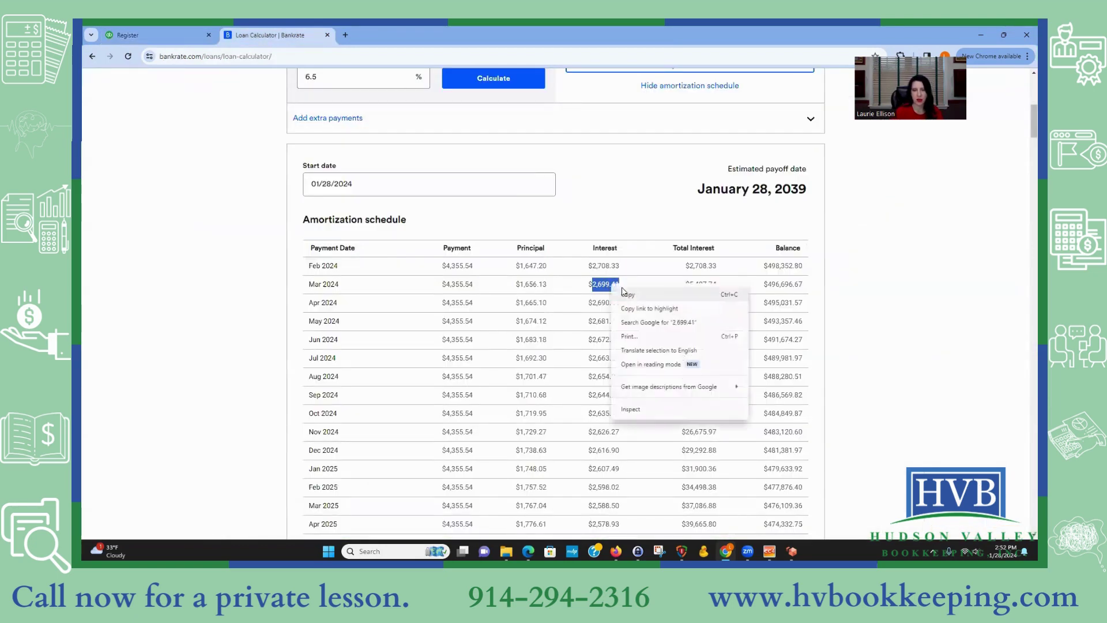
pyautogui.click(631, 295)
pyautogui.click(187, 36)
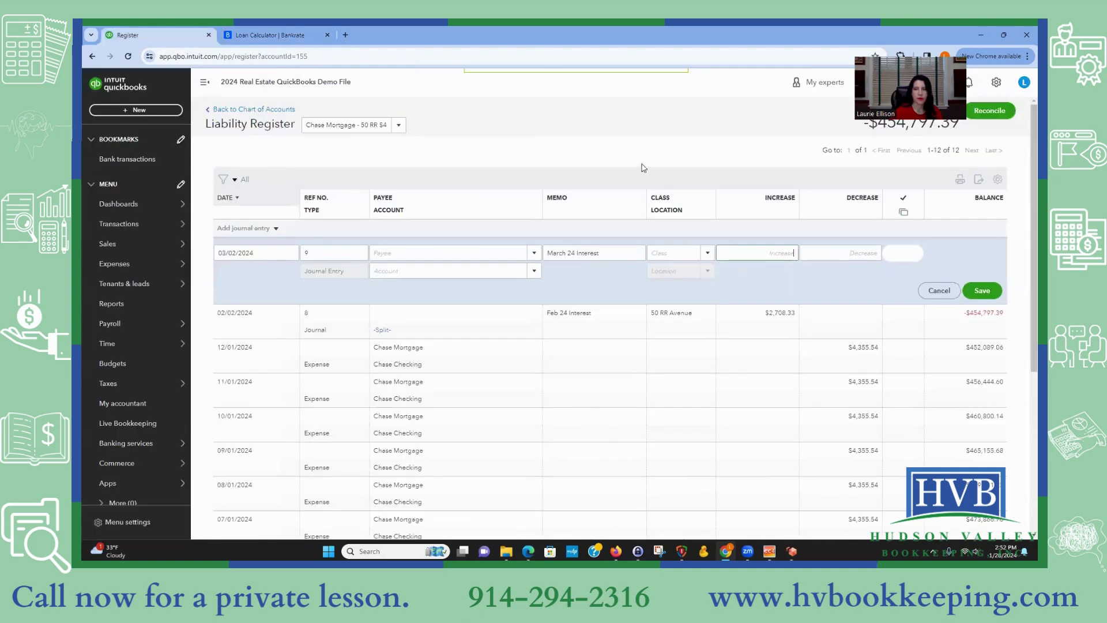
pyautogui.rightClick(776, 253)
pyautogui.click(789, 349)
pyautogui.click(389, 268)
pyautogui.write('in')
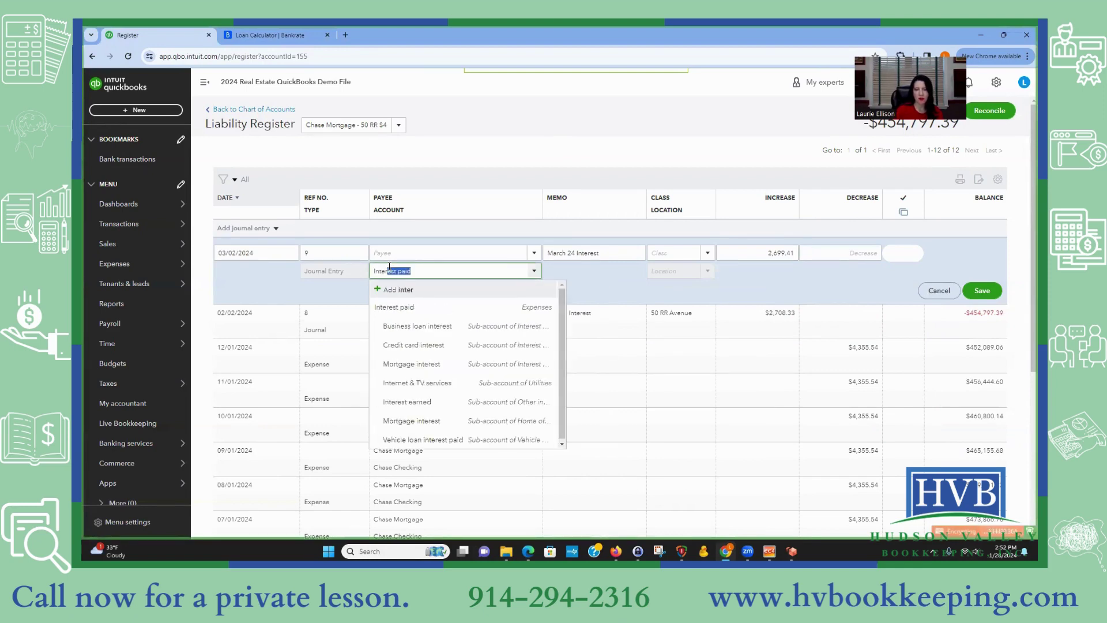
pyautogui.write('ter')
pyautogui.click(438, 364)
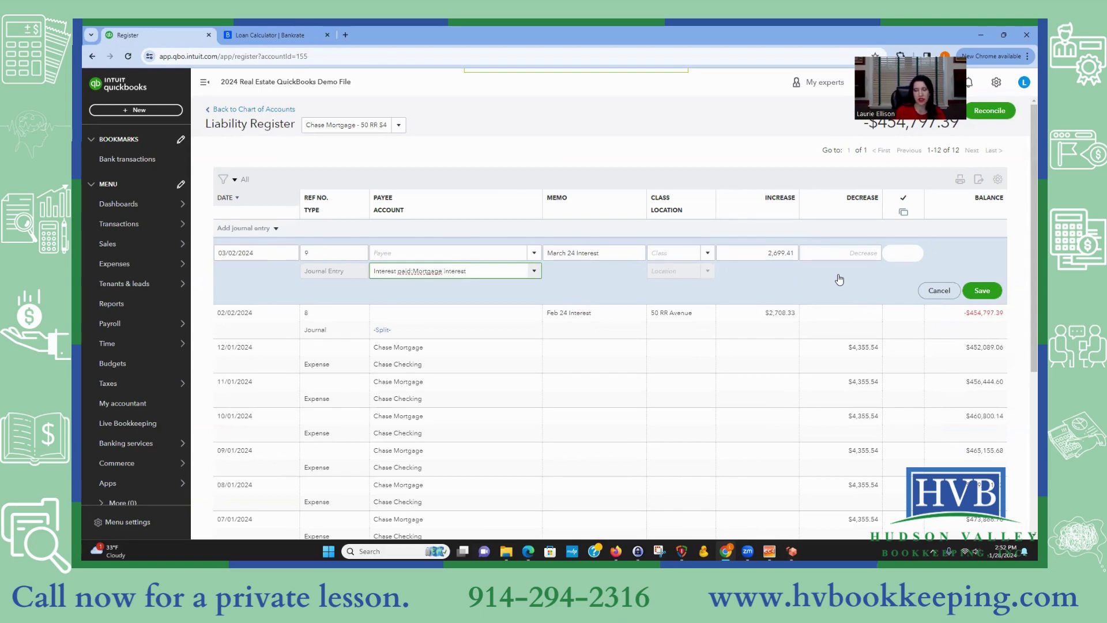
pyautogui.click(982, 292)
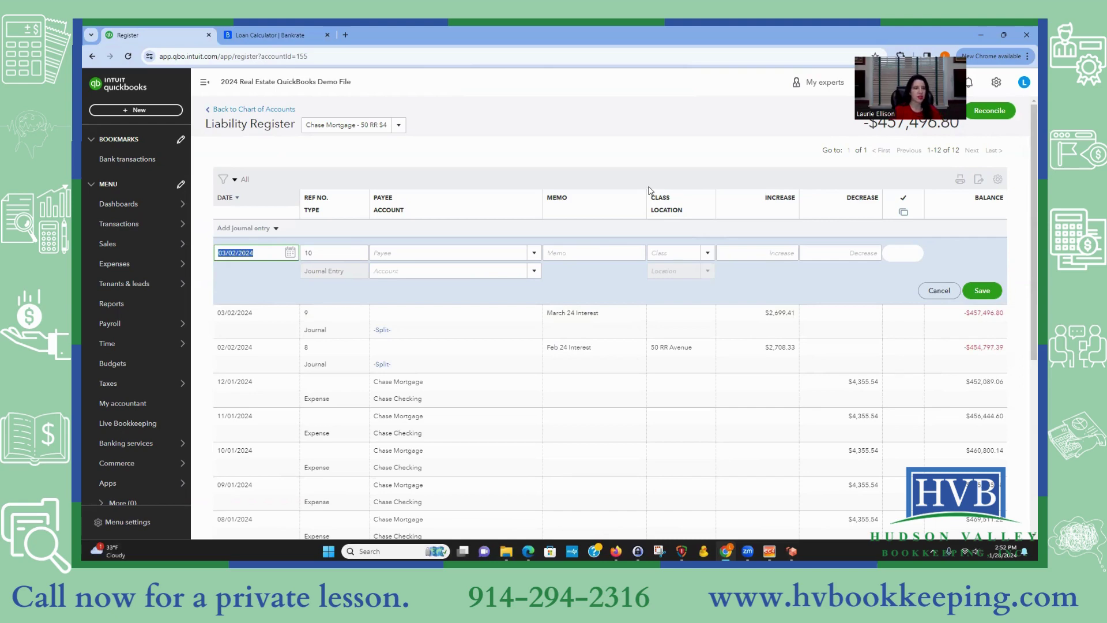
pyautogui.click(658, 314)
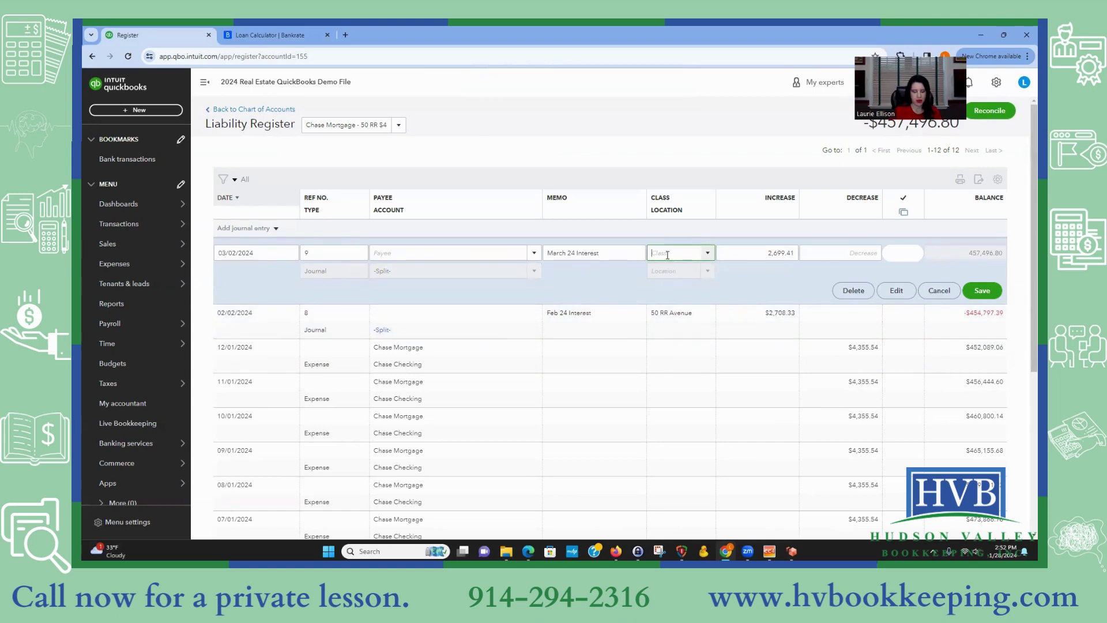
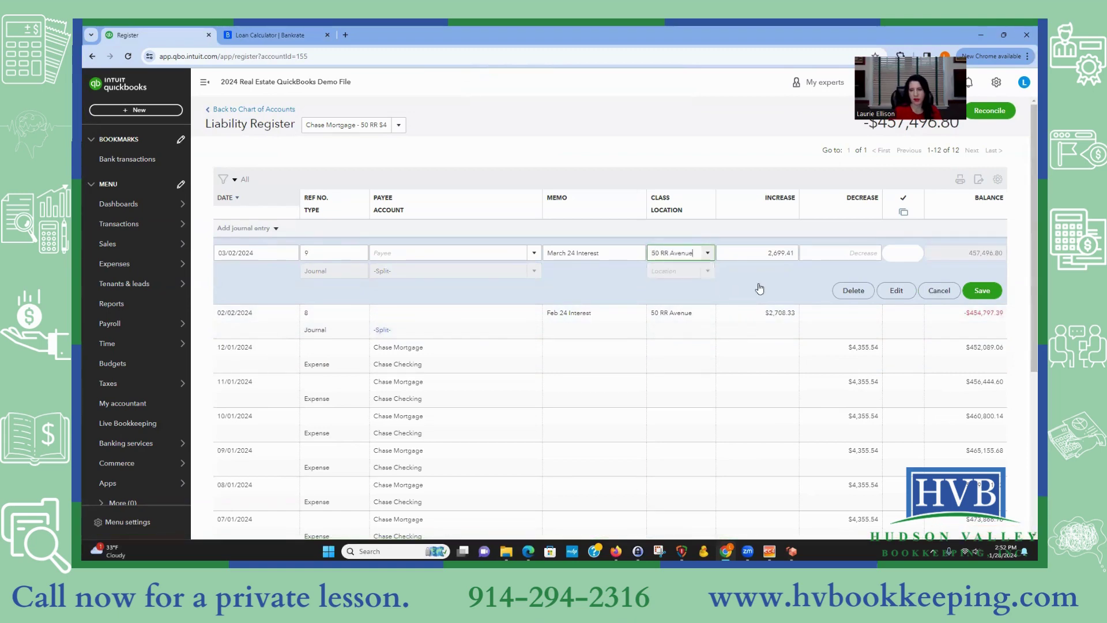
pyautogui.click(982, 290)
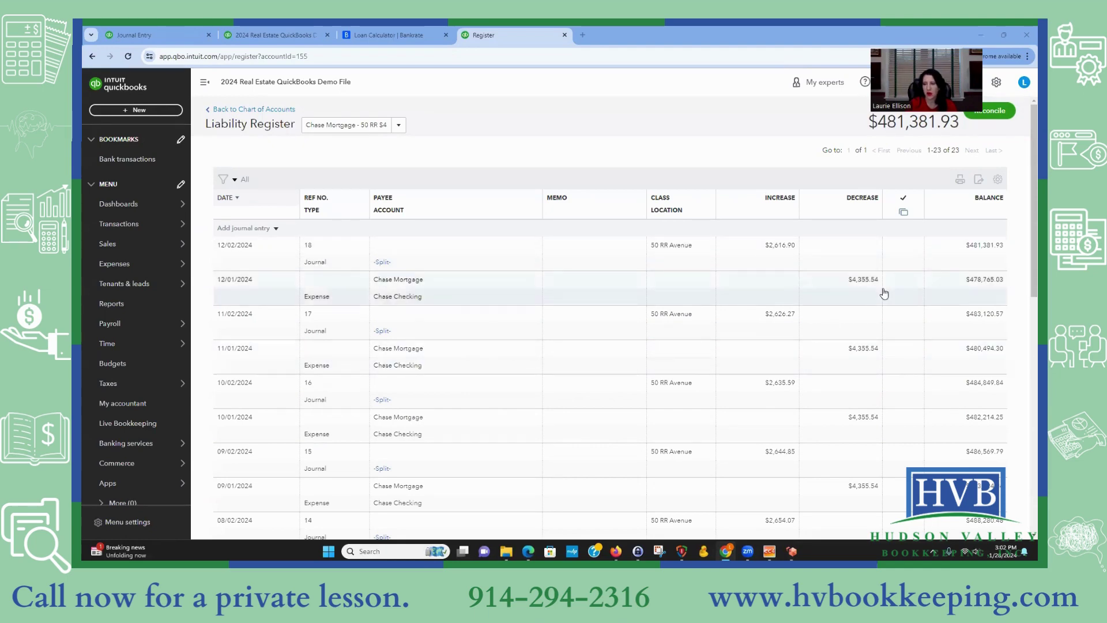
pyautogui.scroll(-6, 900, 484)
pyautogui.scroll(-3, 900, 485)
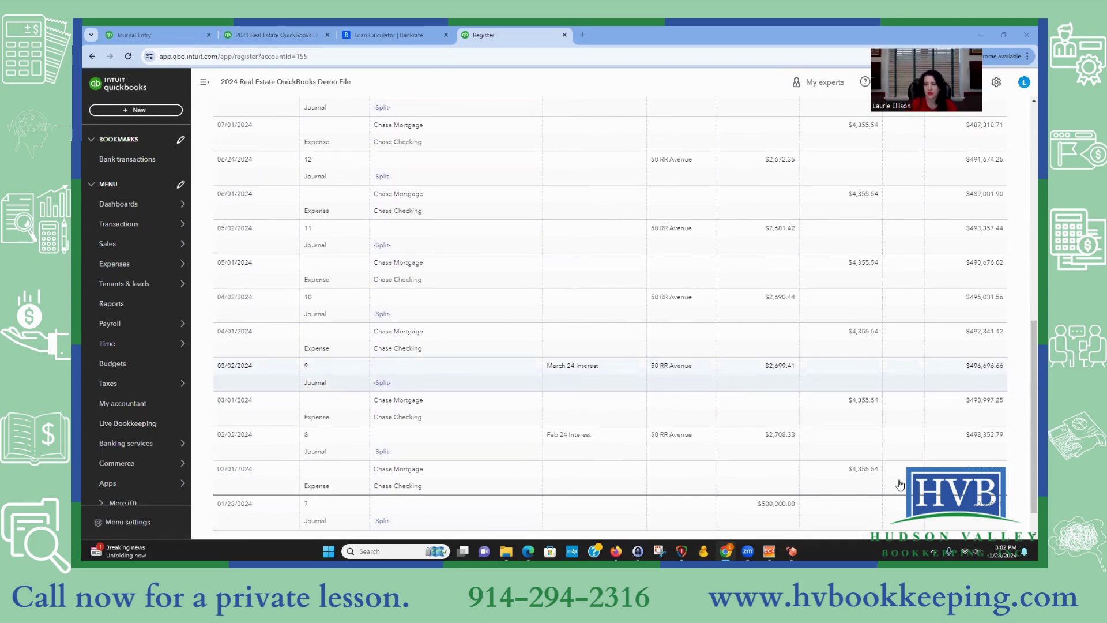
pyautogui.scroll(-1, 901, 484)
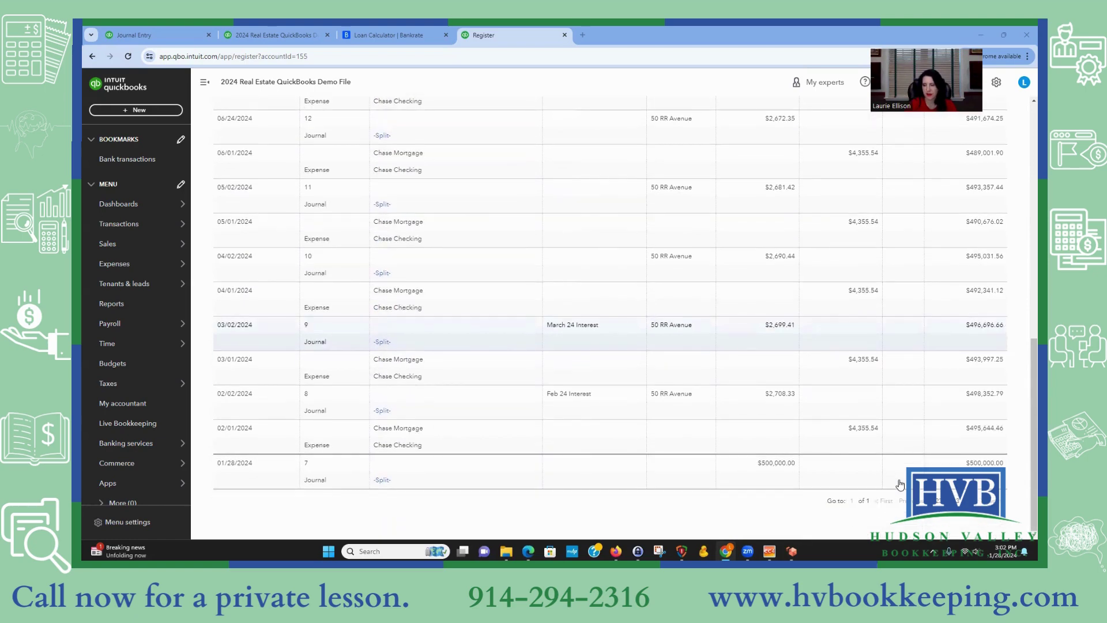
pyautogui.scroll(4, 900, 485)
pyautogui.scroll(10, 900, 495)
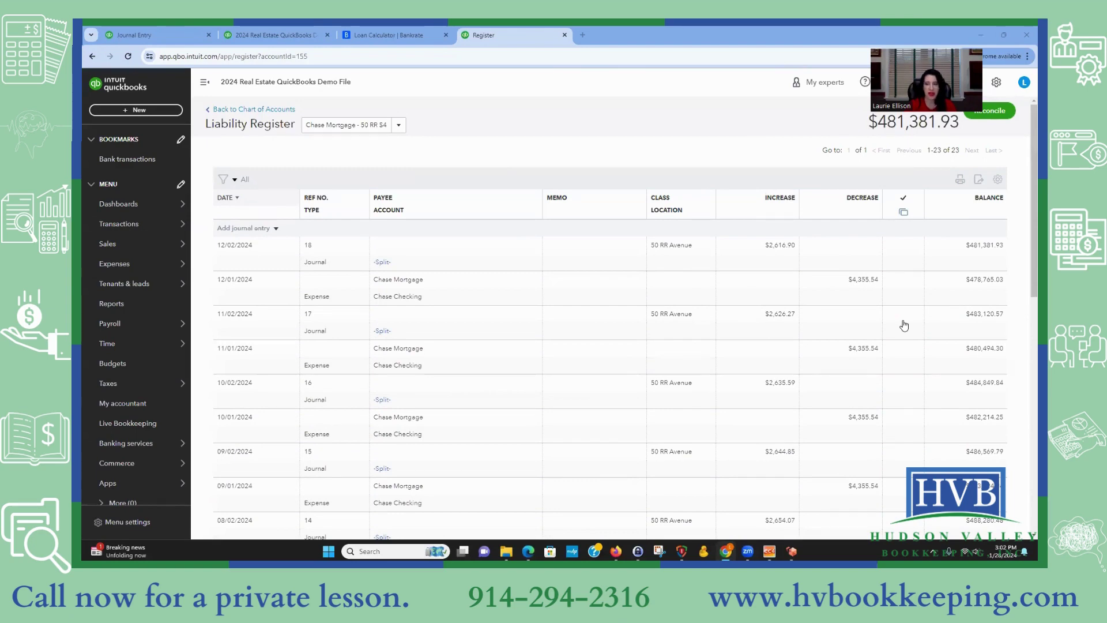
pyautogui.scroll(-2, 788, 466)
pyautogui.scroll(-5, 777, 481)
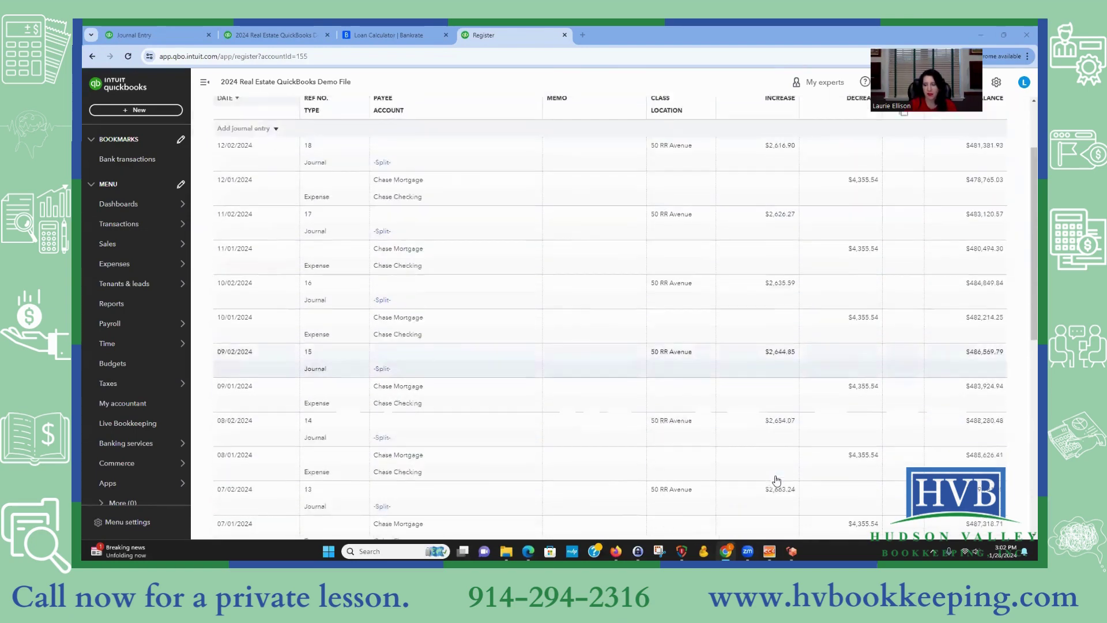
pyautogui.scroll(-3, 789, 513)
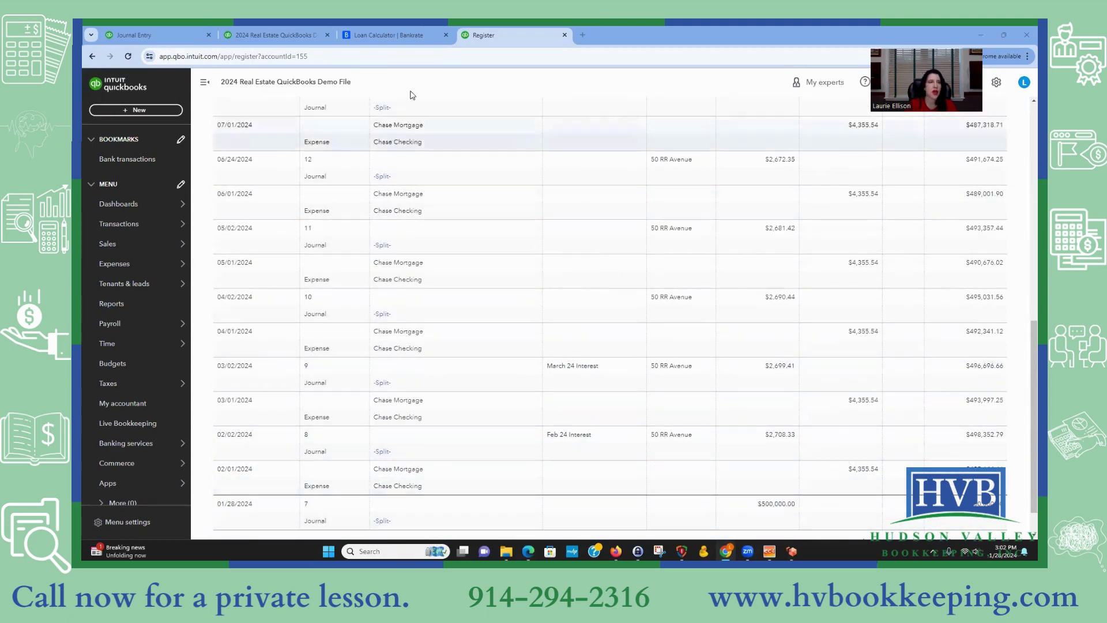
# Step: Check the Dec 2024 ending balance of 481,381.97 in Bankrate's amortization schedule
pyautogui.click(397, 36)
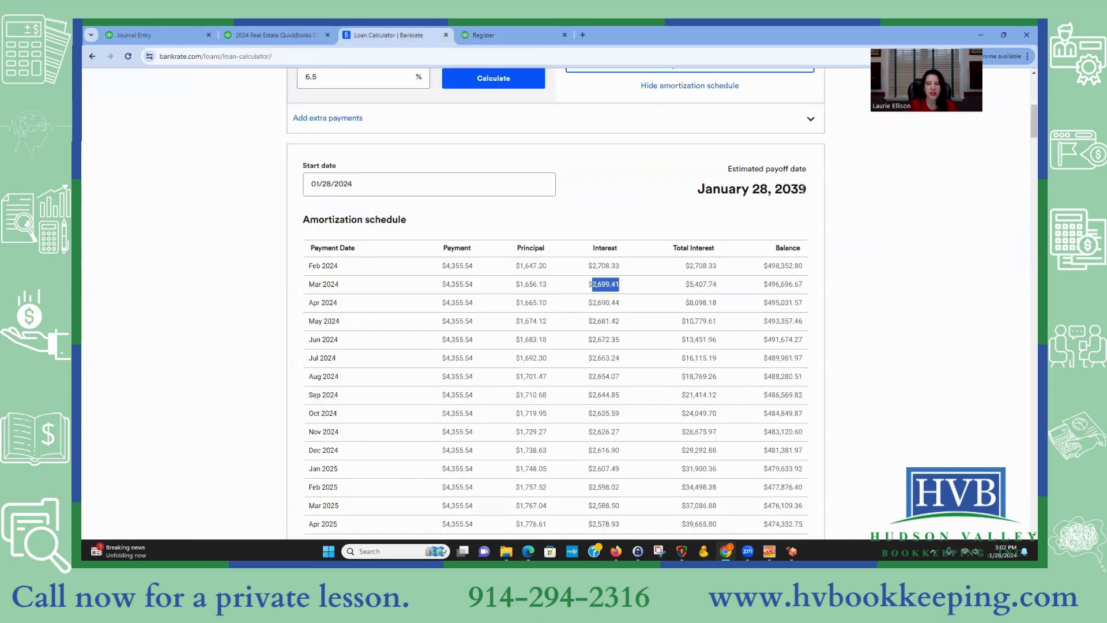
pyautogui.scroll(-1, 660, 304)
pyautogui.click(635, 219)
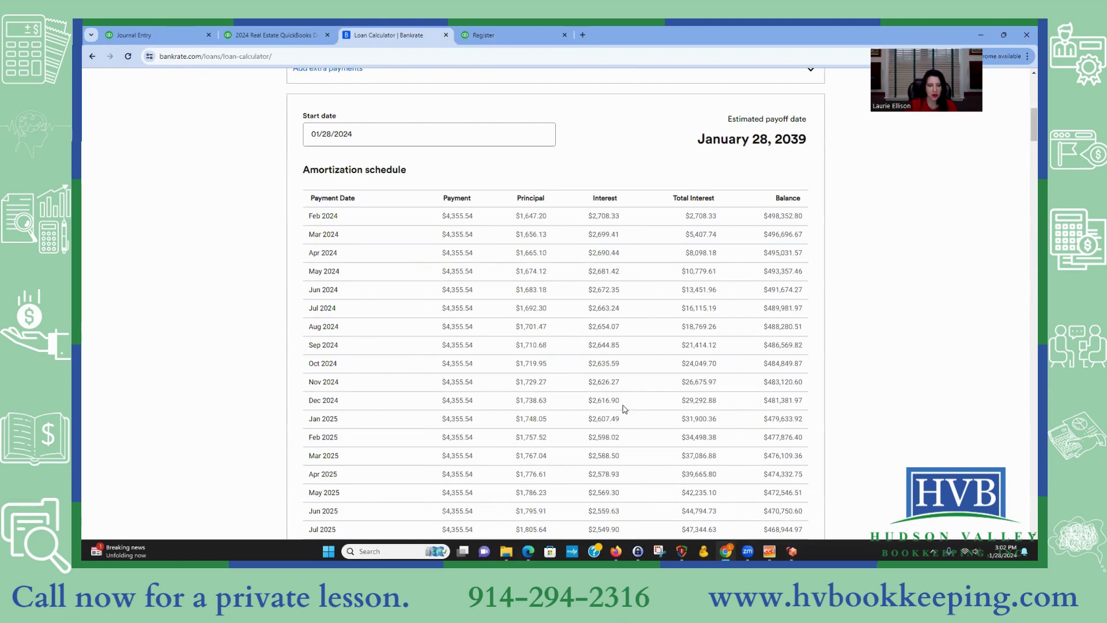
pyautogui.moveTo(768, 399); pyautogui.dragTo(830, 404)
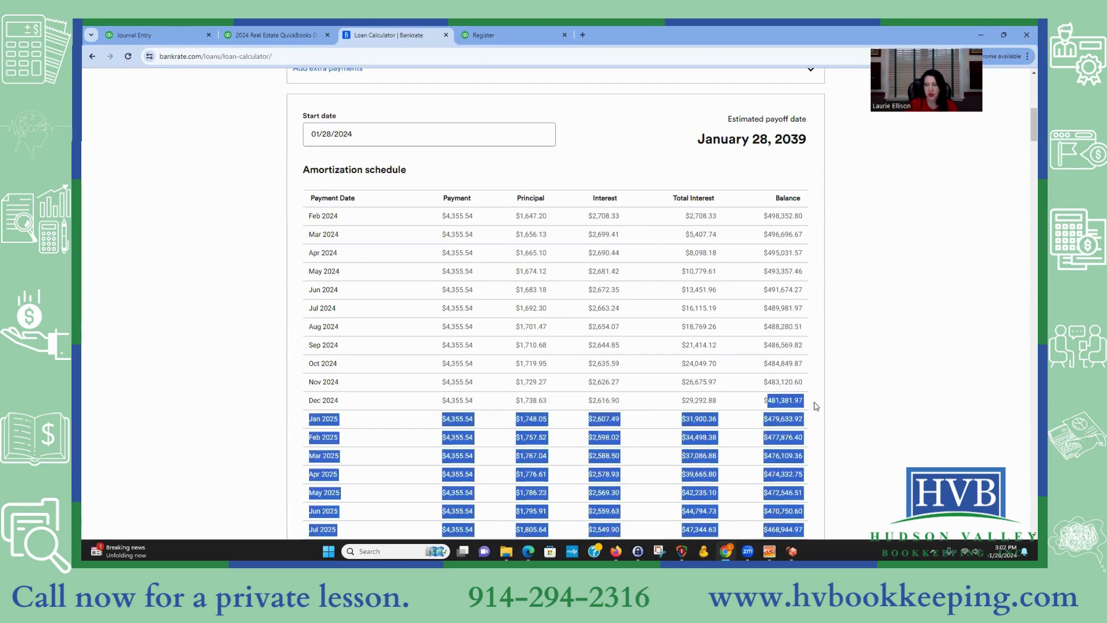
pyautogui.click(765, 409)
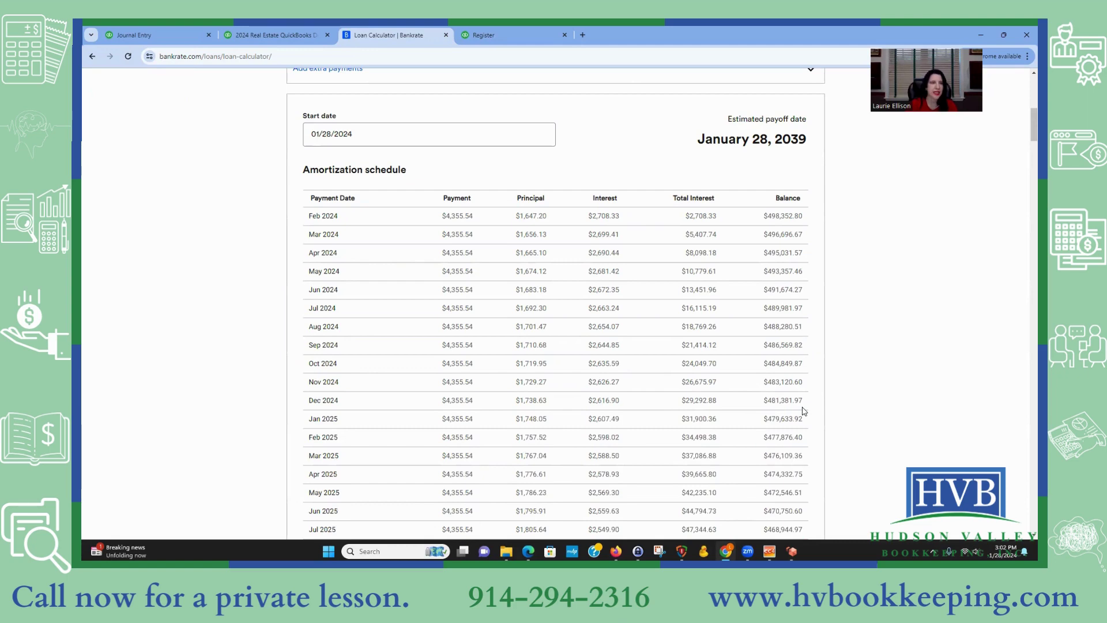
pyautogui.click(168, 35)
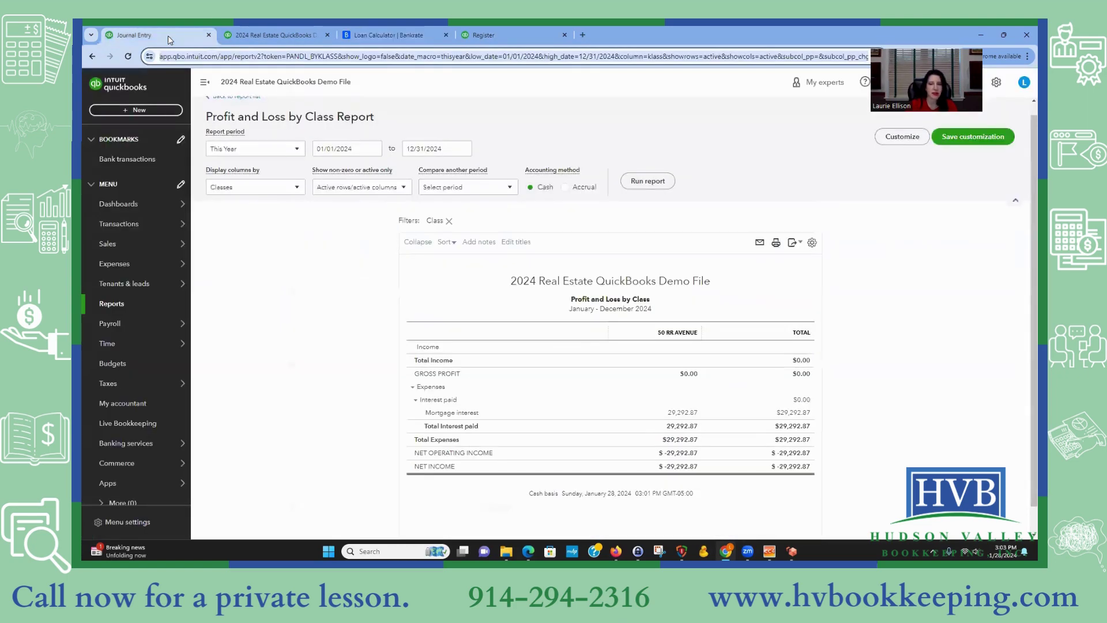
pyautogui.click(521, 33)
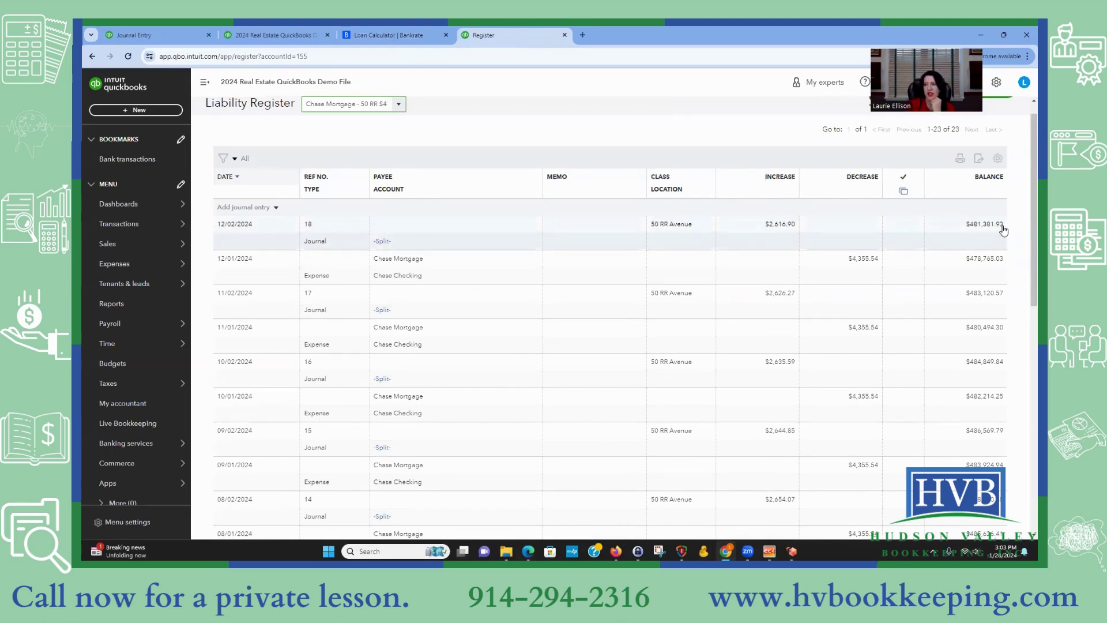
pyautogui.click(256, 208)
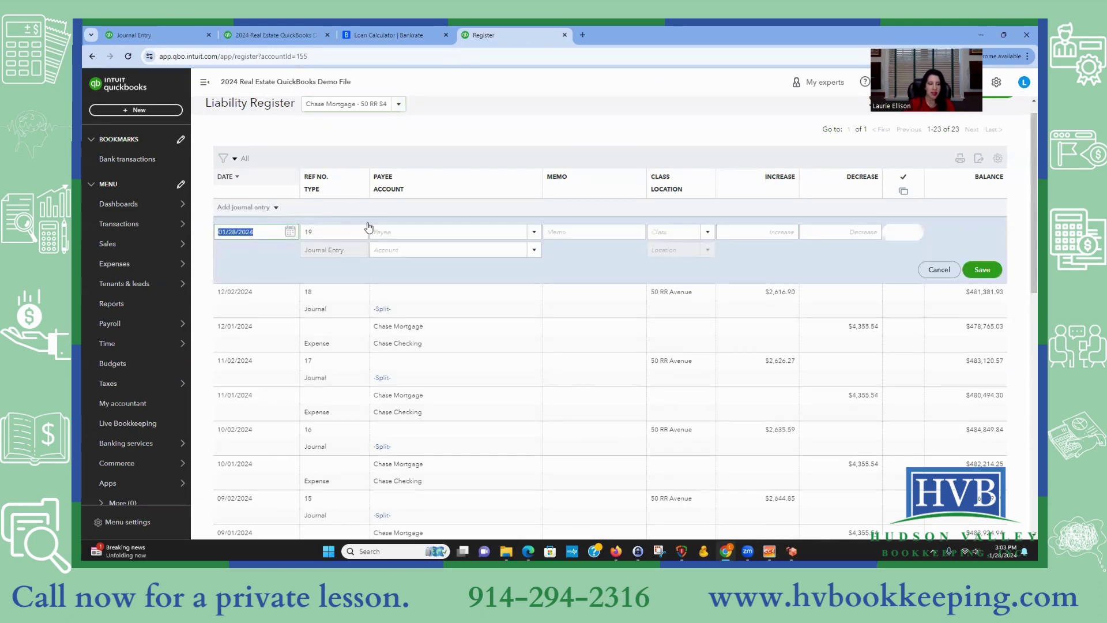
pyautogui.write('12/31/')
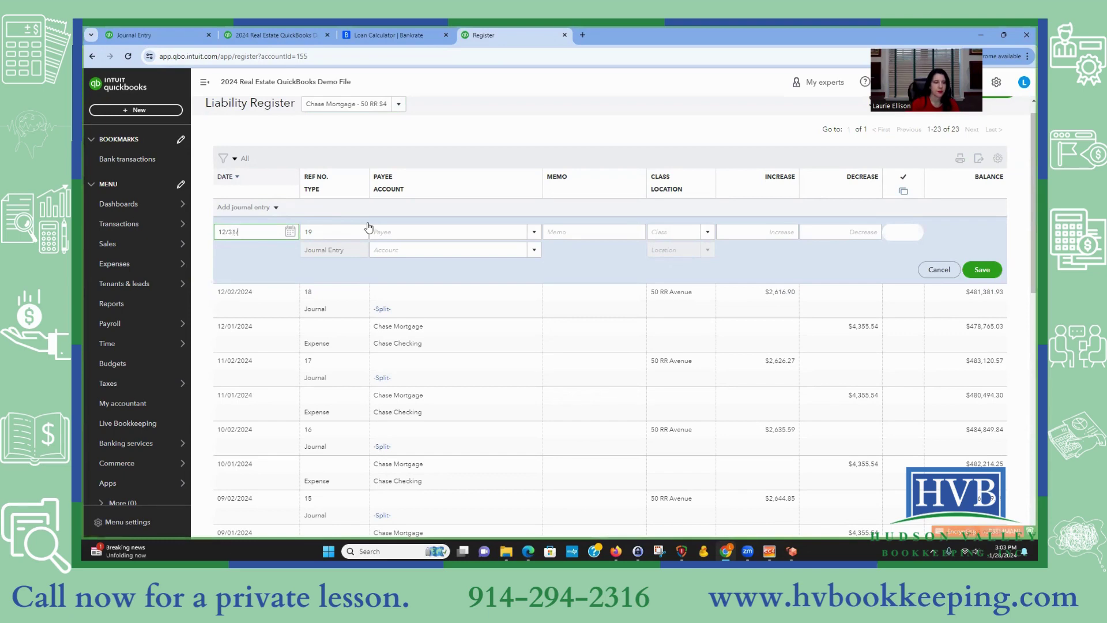
pyautogui.press('Tab')
pyautogui.press('Tab')
pyautogui.press('Tab')
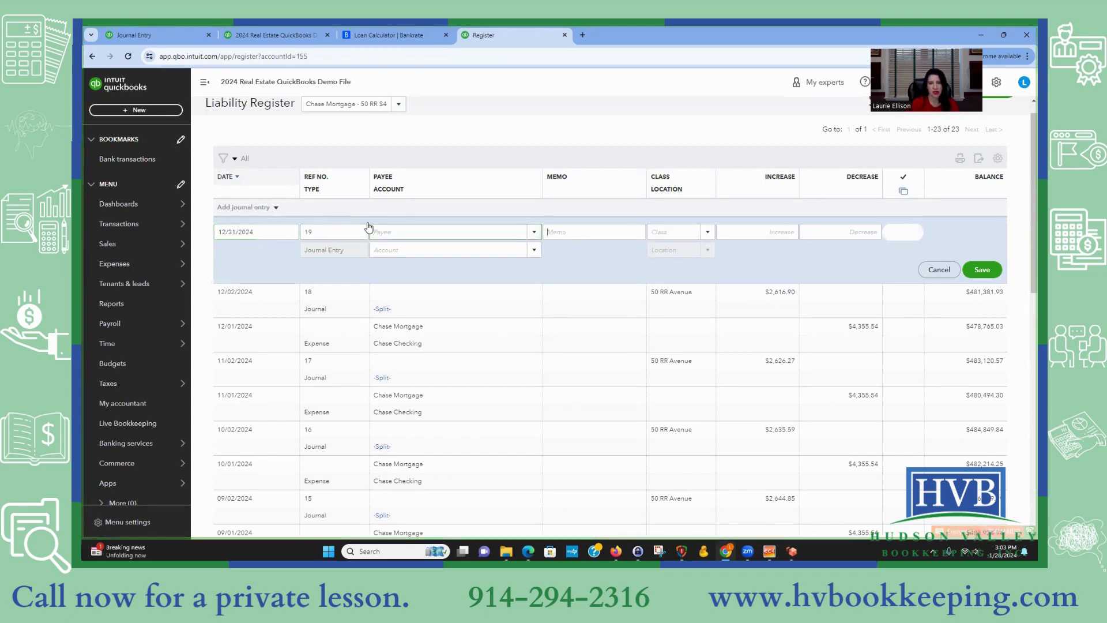
pyautogui.press('Tab')
pyautogui.write('50')
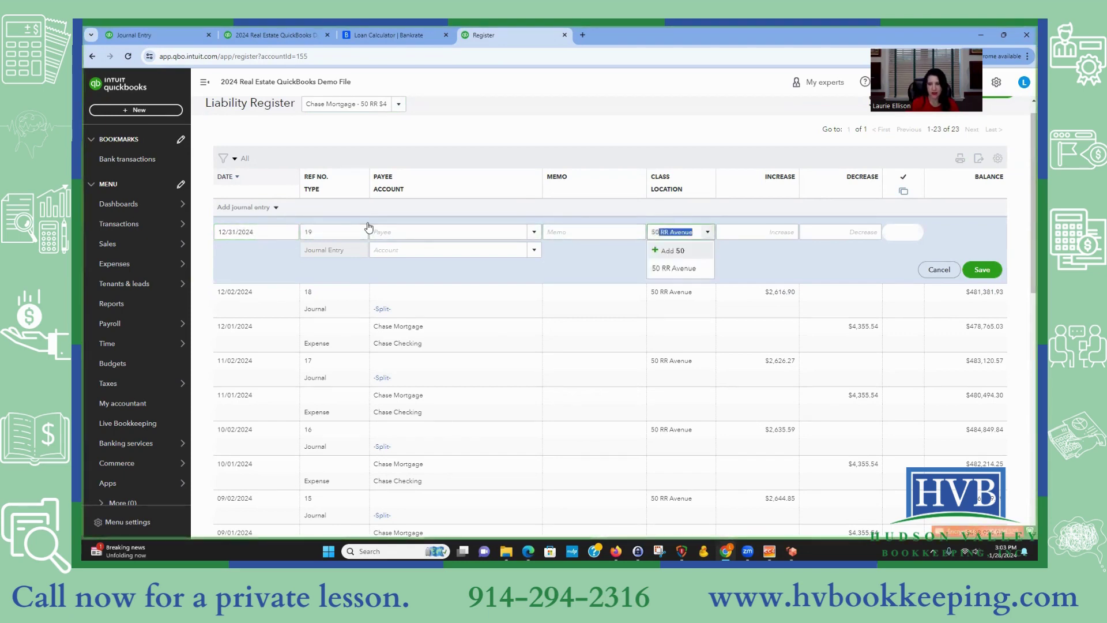
pyautogui.click(701, 270)
# Step: Book a 0.04 increase to Mortgage interest and open the entry in the full journal form
pyautogui.click(785, 233)
pyautogui.write('04')
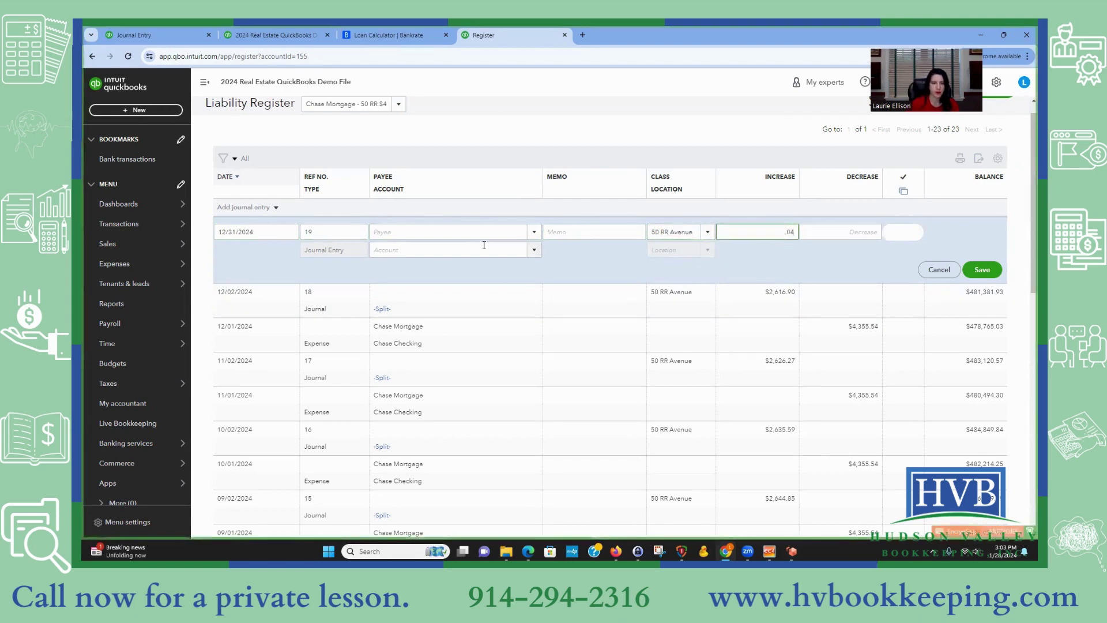
pyautogui.click(440, 249)
pyautogui.write('inter')
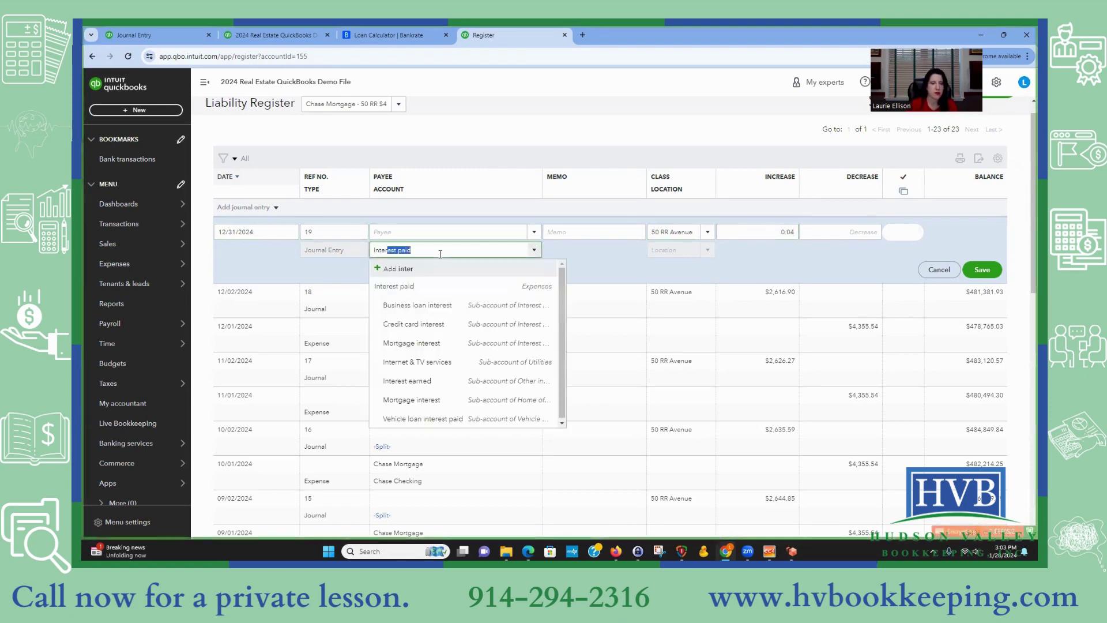
pyautogui.click(412, 343)
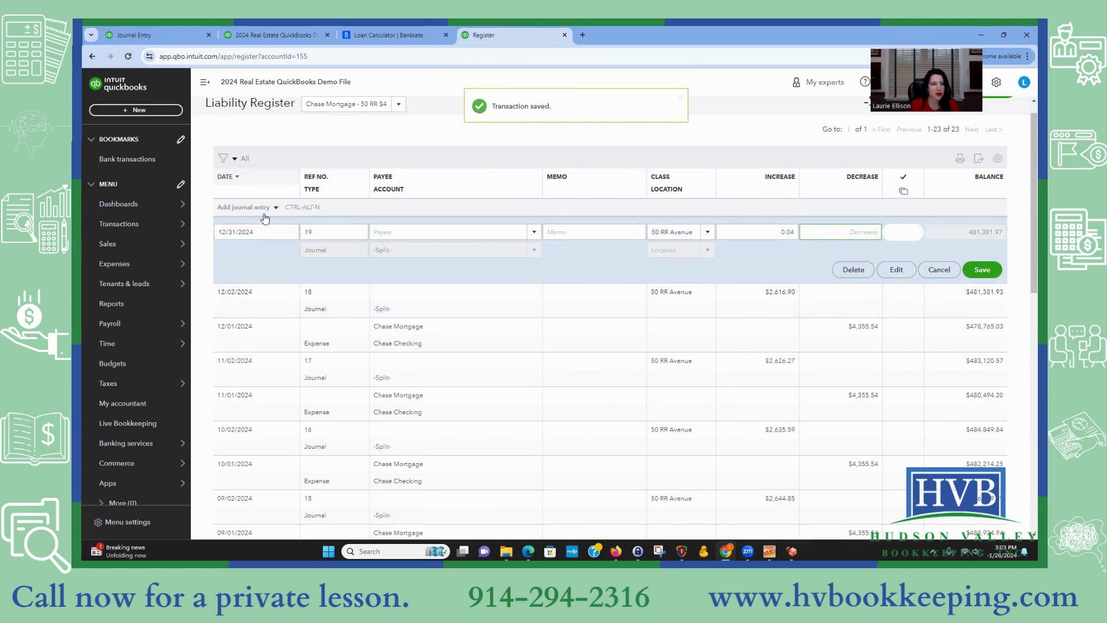
pyautogui.click(897, 270)
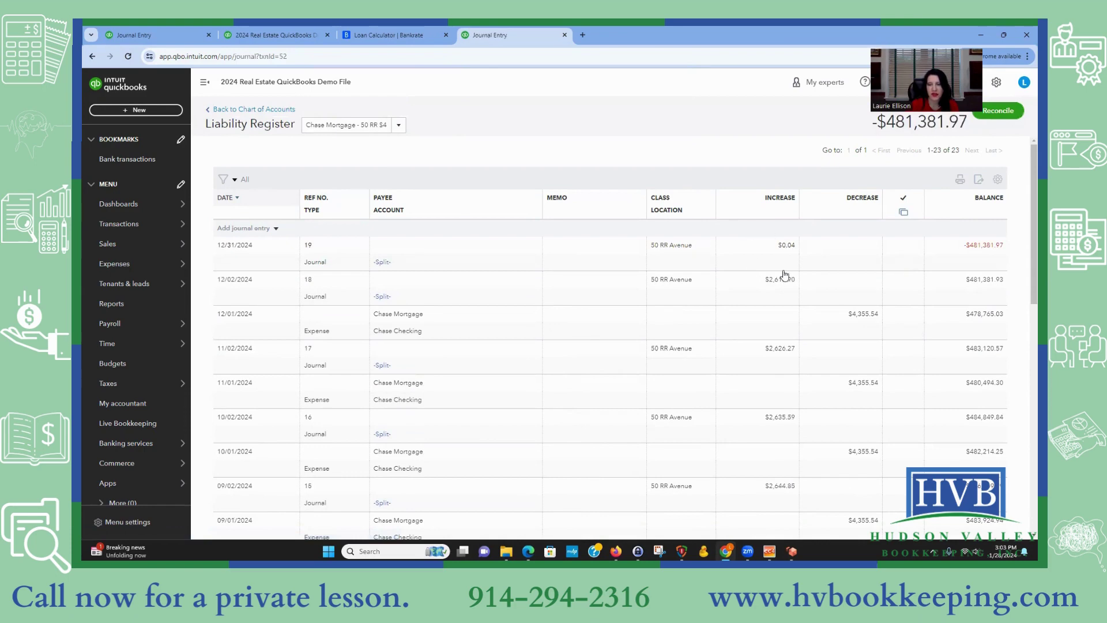
pyautogui.click(865, 241)
pyautogui.write('50')
pyautogui.click(889, 276)
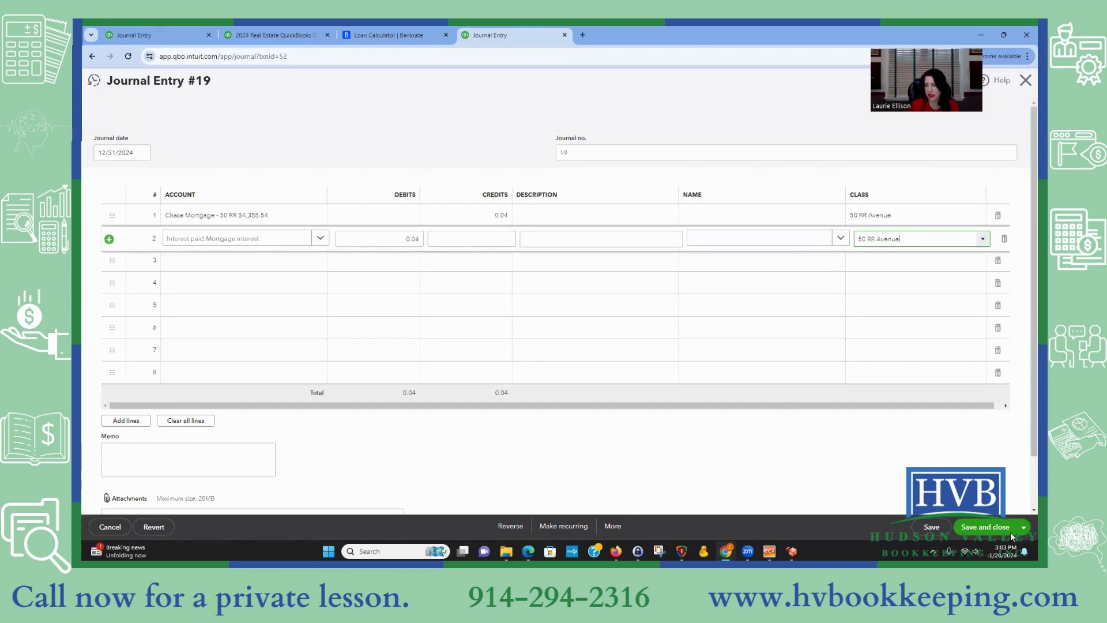
pyautogui.click(986, 527)
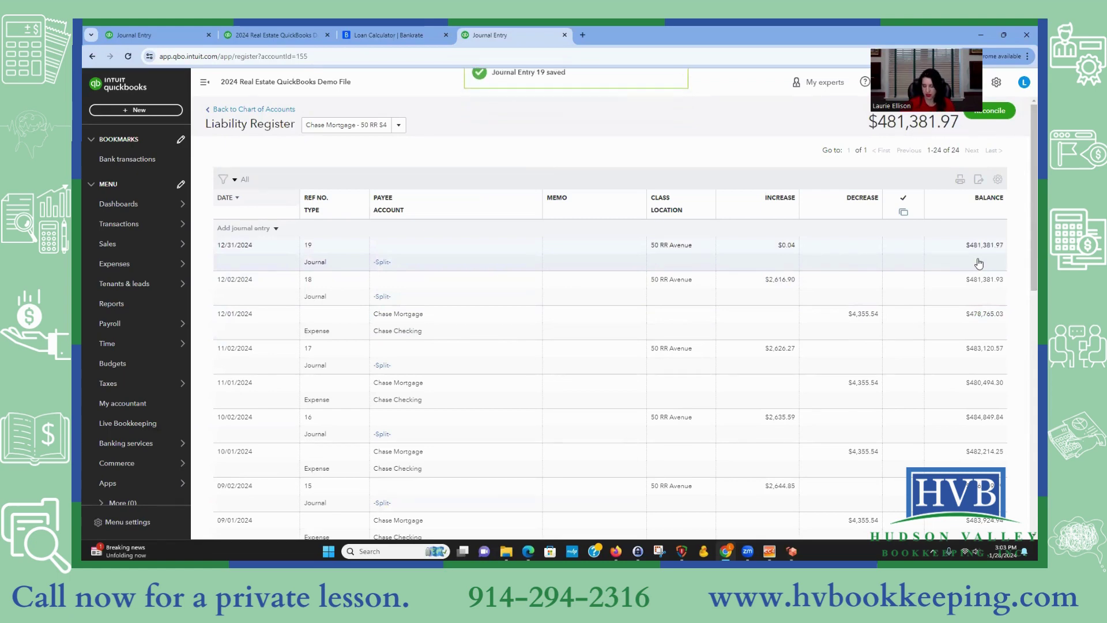
pyautogui.click(423, 35)
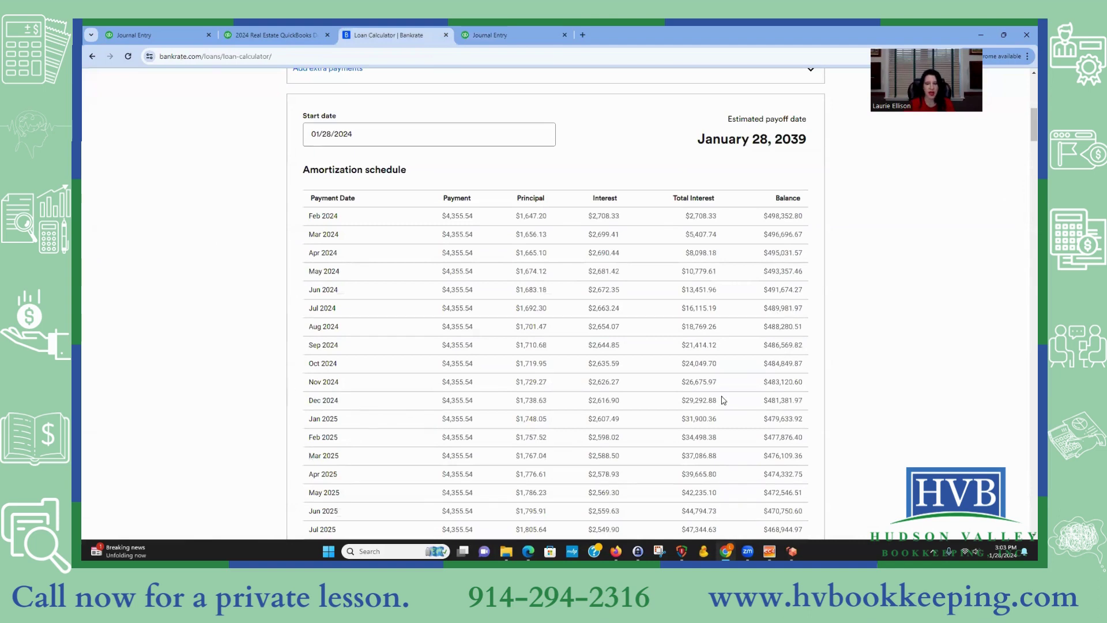